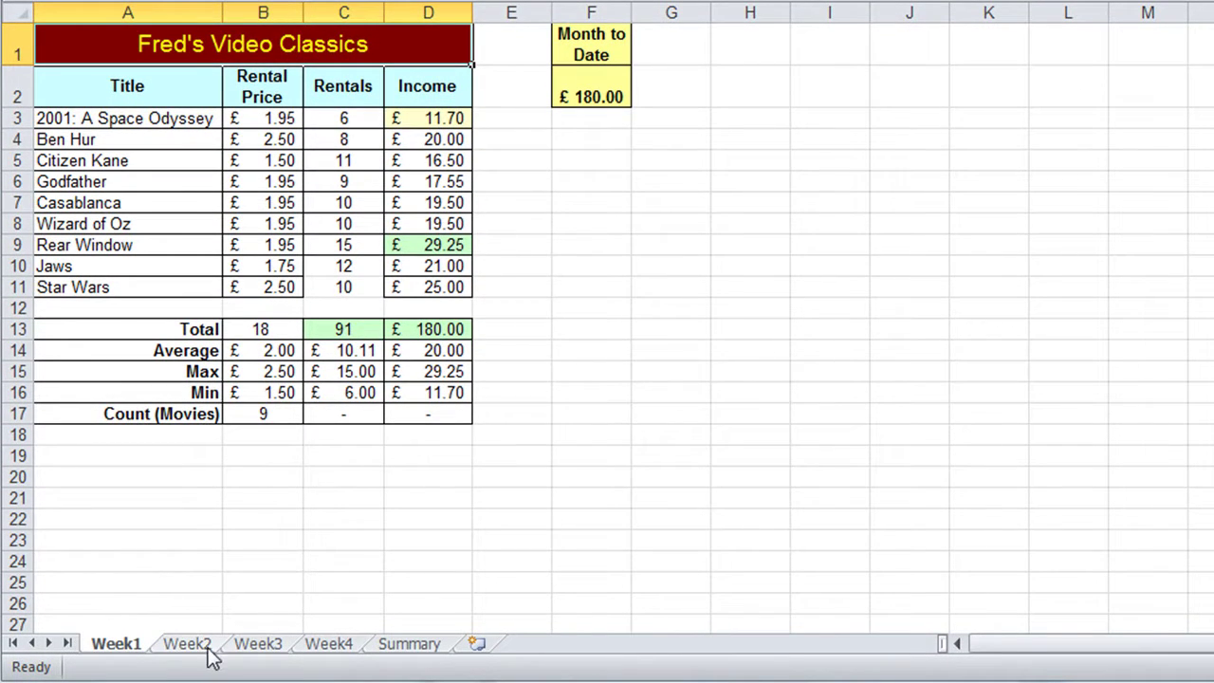
- Look over the Week4 and Summary sheets, then return to the Week1 sheet
{"action": "left_click", "coordinate": [330, 647]}
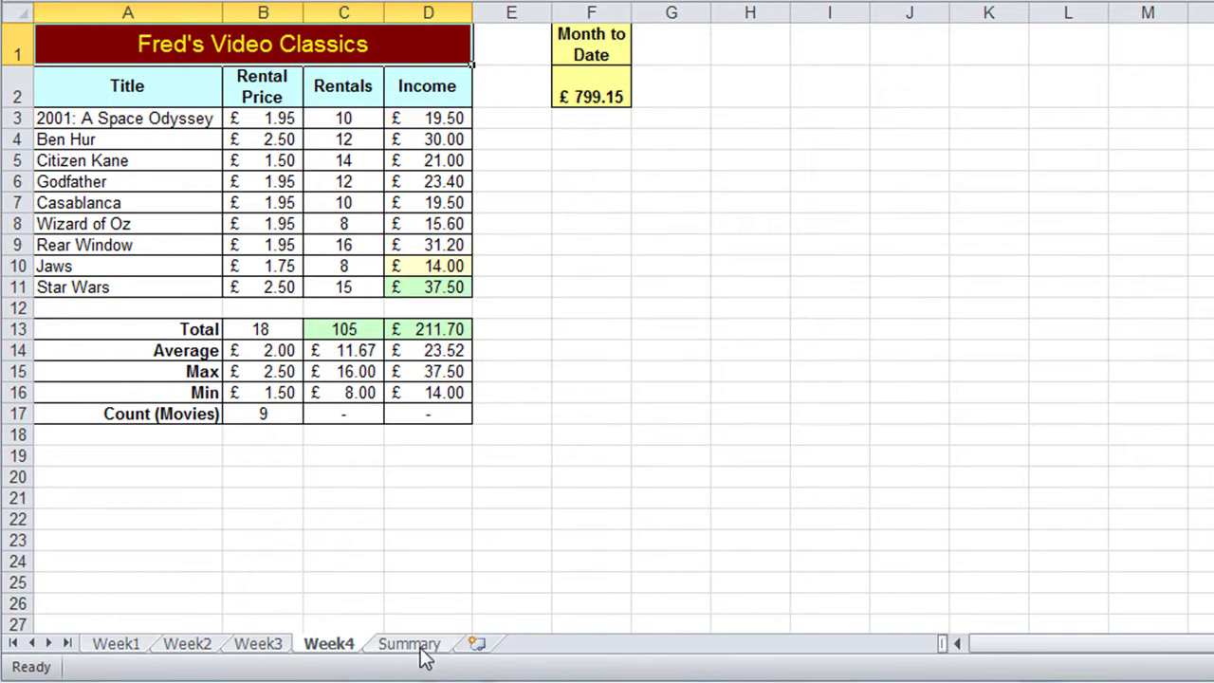
{"action": "left_click", "coordinate": [425, 644]}
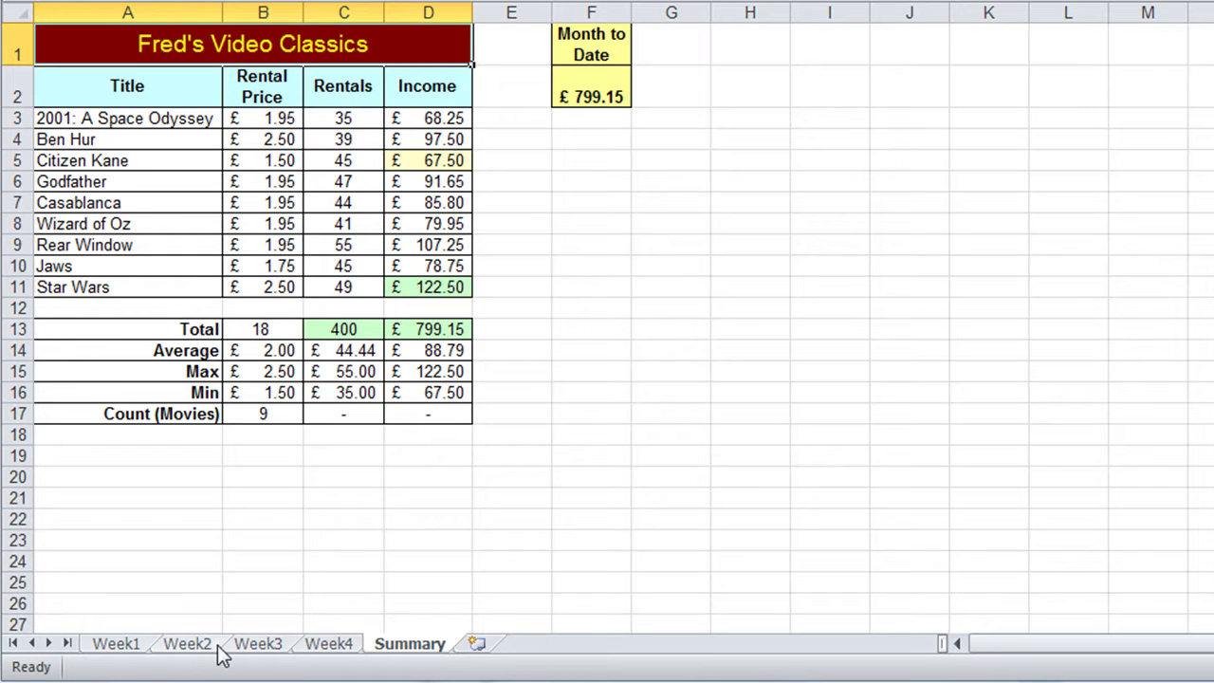
{"action": "left_click", "coordinate": [121, 647]}
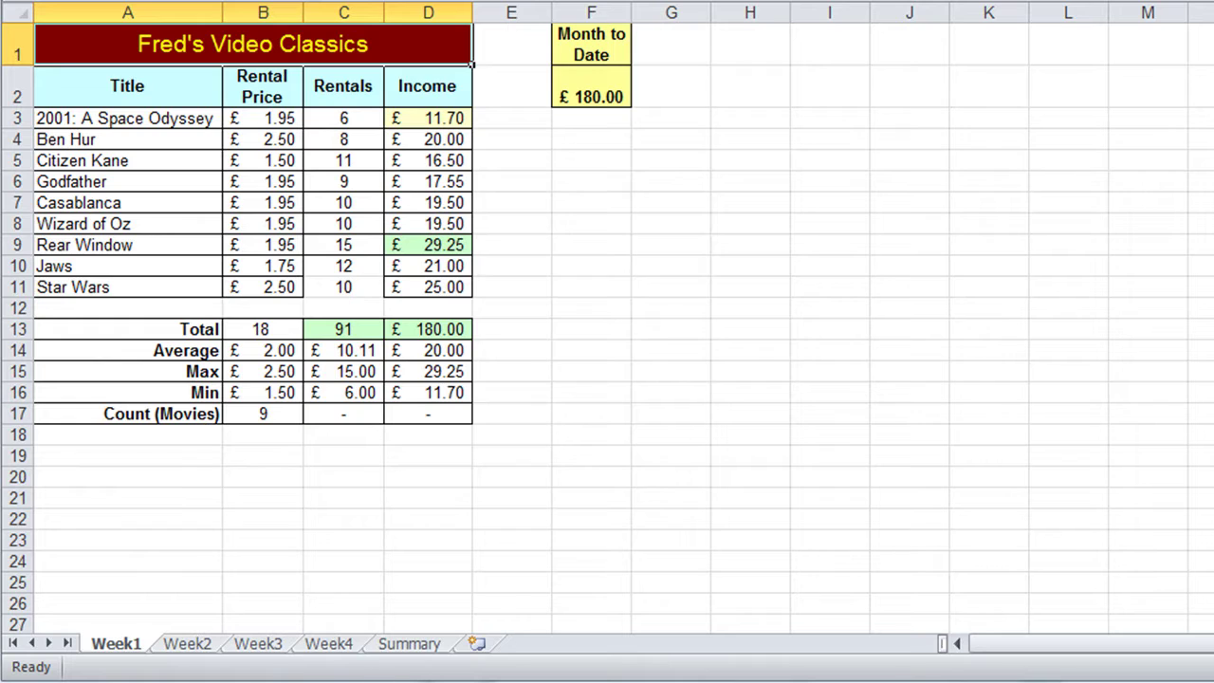
{"action": "left_click", "coordinate": [332, 648]}
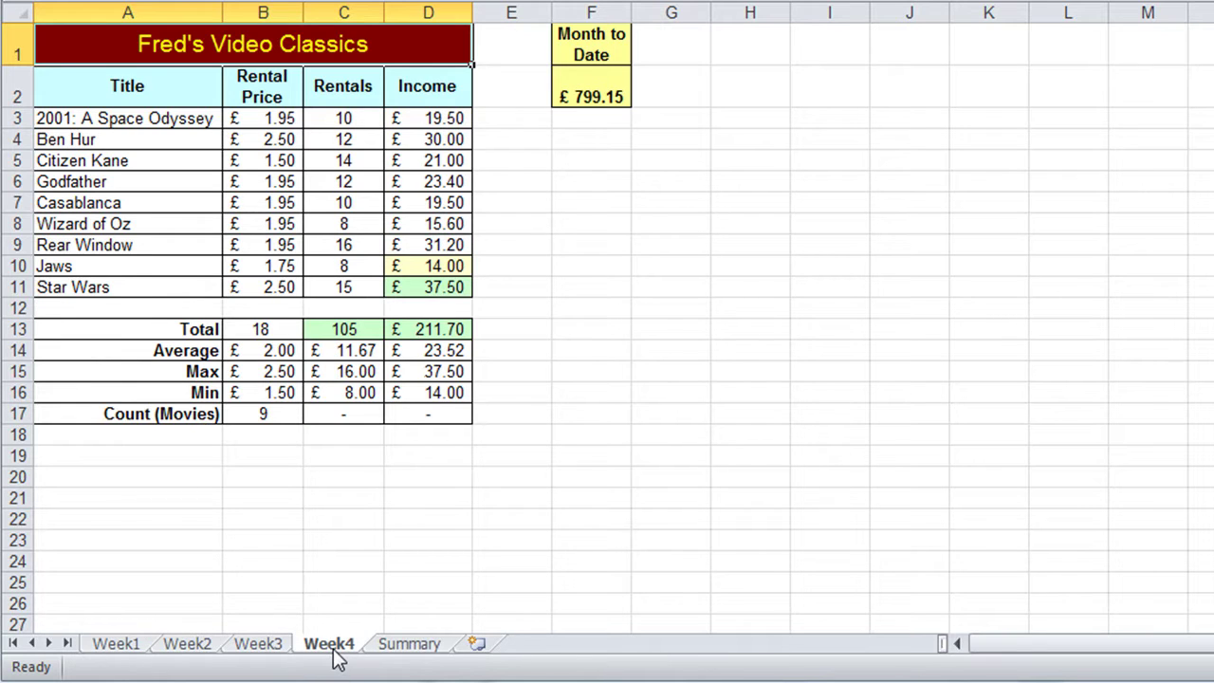
{"action": "left_click", "coordinate": [124, 645]}
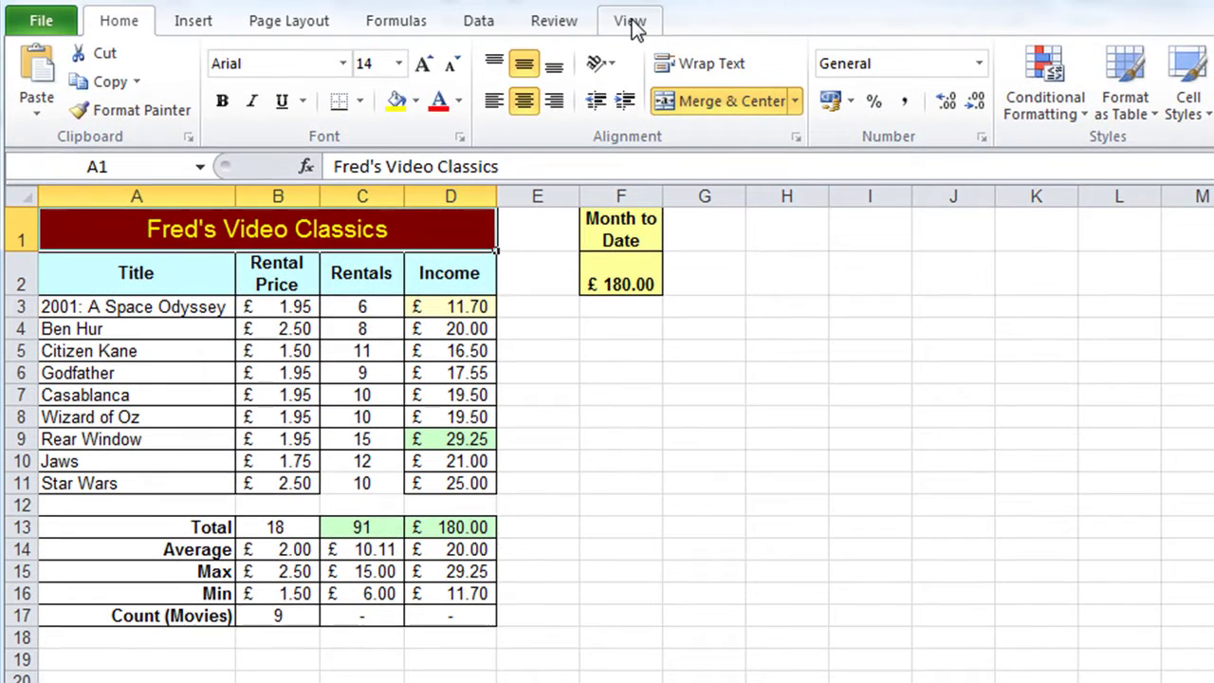
- Split Week1 into panes, with the vertical divider at the G/H boundary and the lower pane showing row 1
{"action": "left_click", "coordinate": [628, 8]}
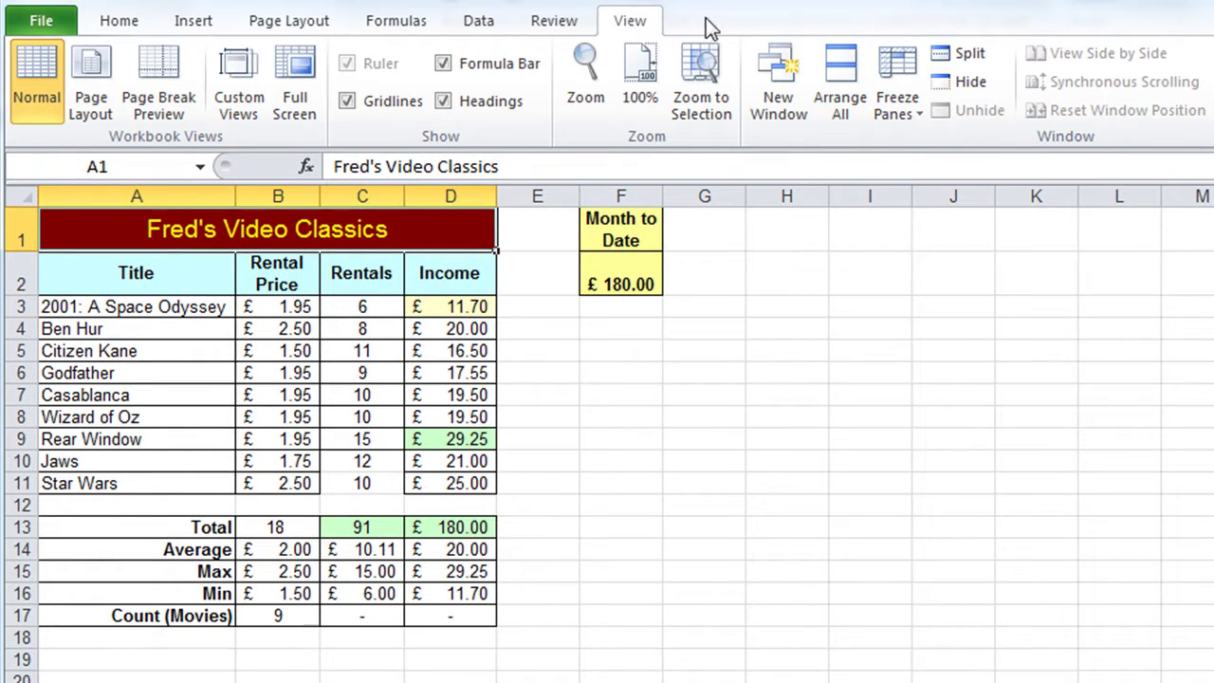
{"action": "left_click", "coordinate": [955, 52]}
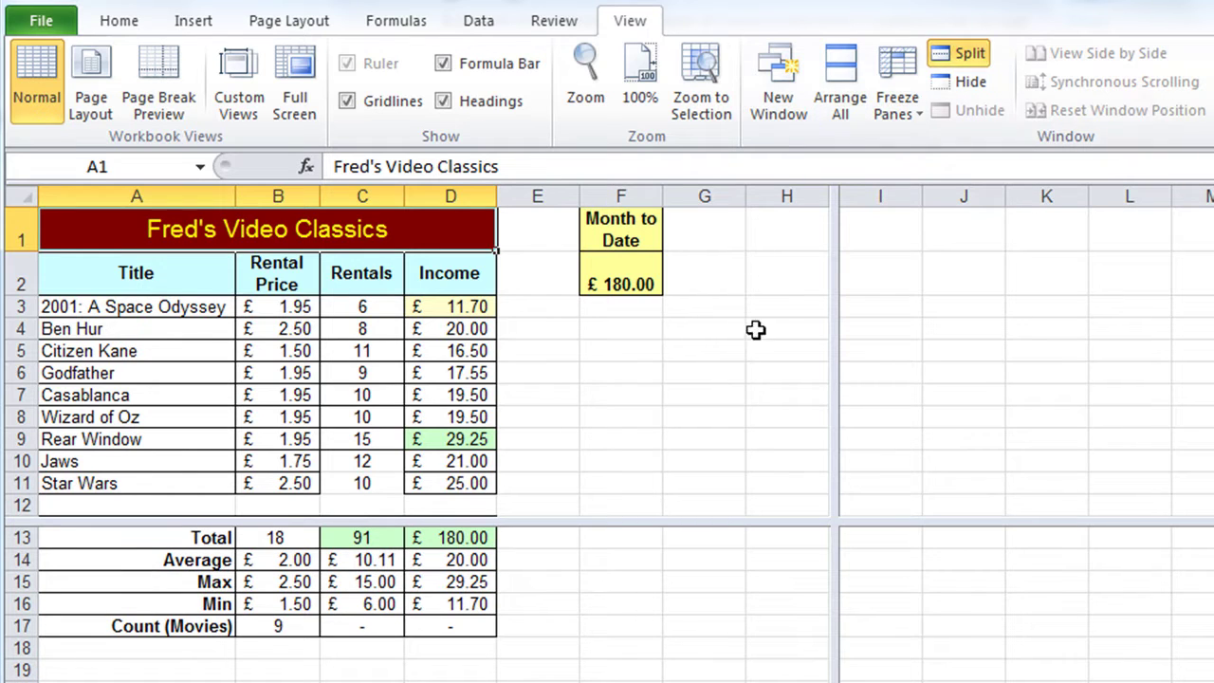
{"action": "left_click_drag", "start_coordinate": [831, 328], "coordinate": [743, 328]}
{"action": "left_click_drag", "start_coordinate": [605, 488], "coordinate": [603, 470]}
{"action": "left_click", "coordinate": [612, 669]}
{"action": "mouse_move", "coordinate": [612, 668]}
{"action": "left_mouse_down"}
{"action": "mouse_move", "coordinate": [658, 664]}
{"action": "mouse_move", "coordinate": [595, 666]}
{"action": "left_mouse_up"}
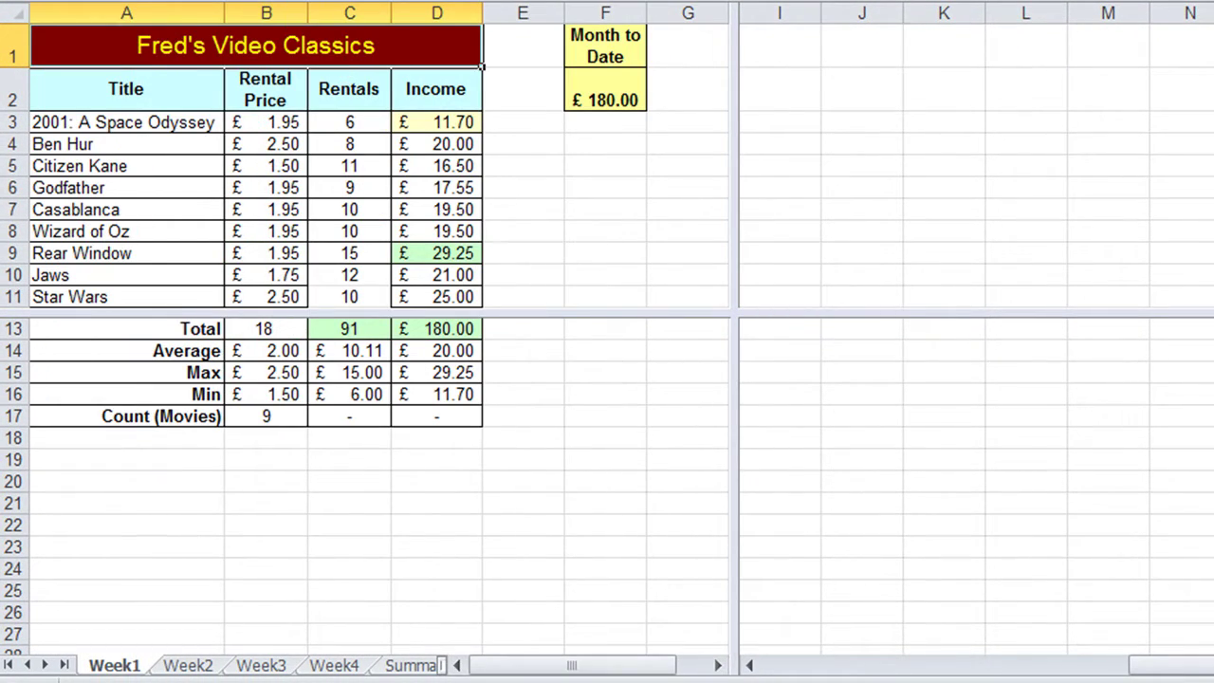
{"action": "scroll", "coordinate": [243, 483], "scroll_direction": "up", "scroll_amount": 4}
{"action": "scroll", "coordinate": [243, 484], "scroll_direction": "down", "scroll_amount": 3}
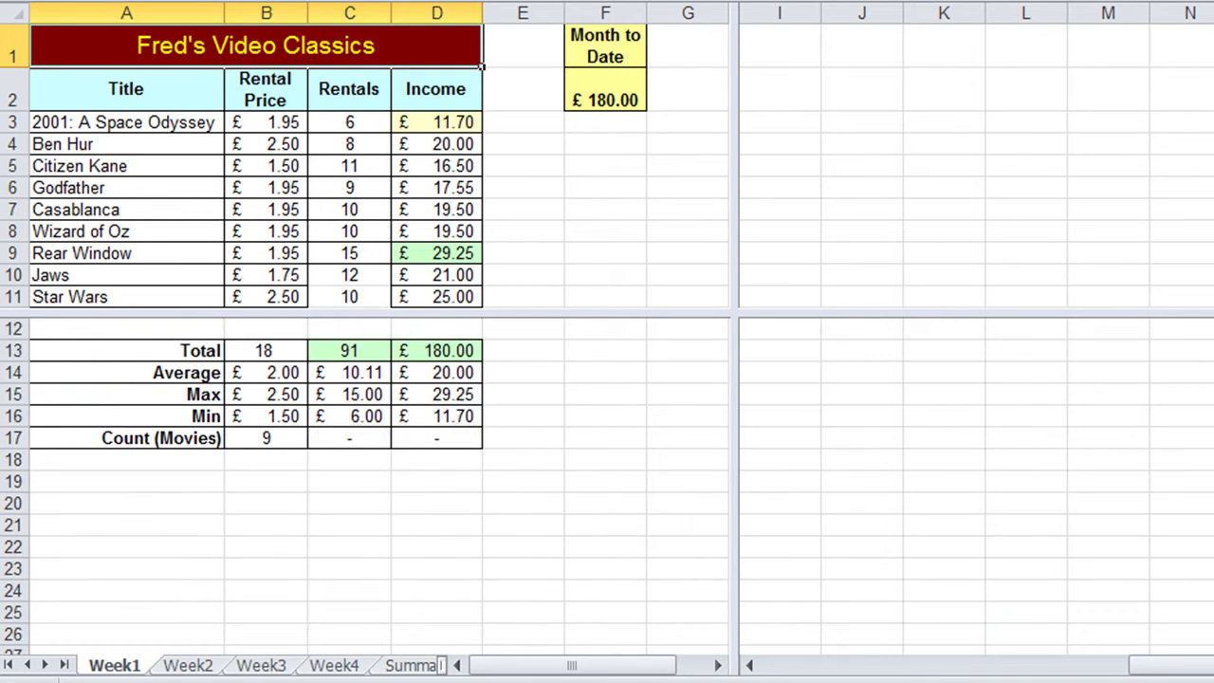
{"action": "scroll", "coordinate": [365, 484], "scroll_direction": "up", "scroll_amount": 4}
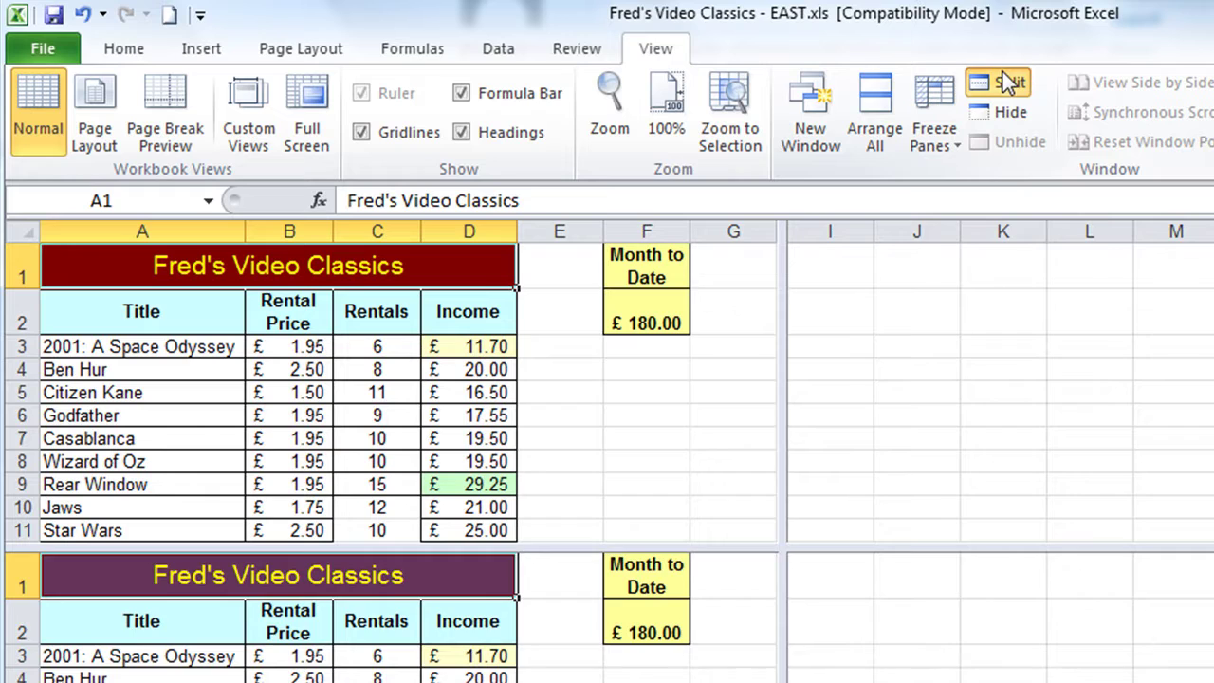
- Turn off the pane split and open a second window, EAST.xls:2
{"action": "left_click", "coordinate": [1003, 73]}
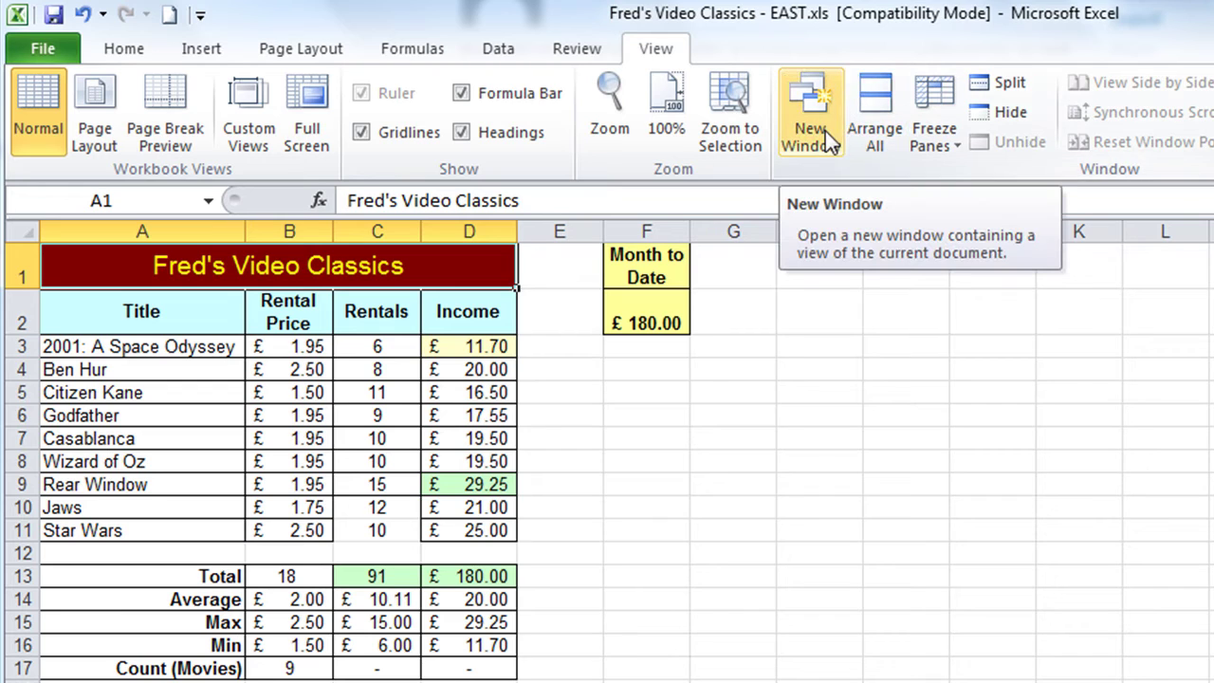
{"action": "left_click", "coordinate": [821, 104]}
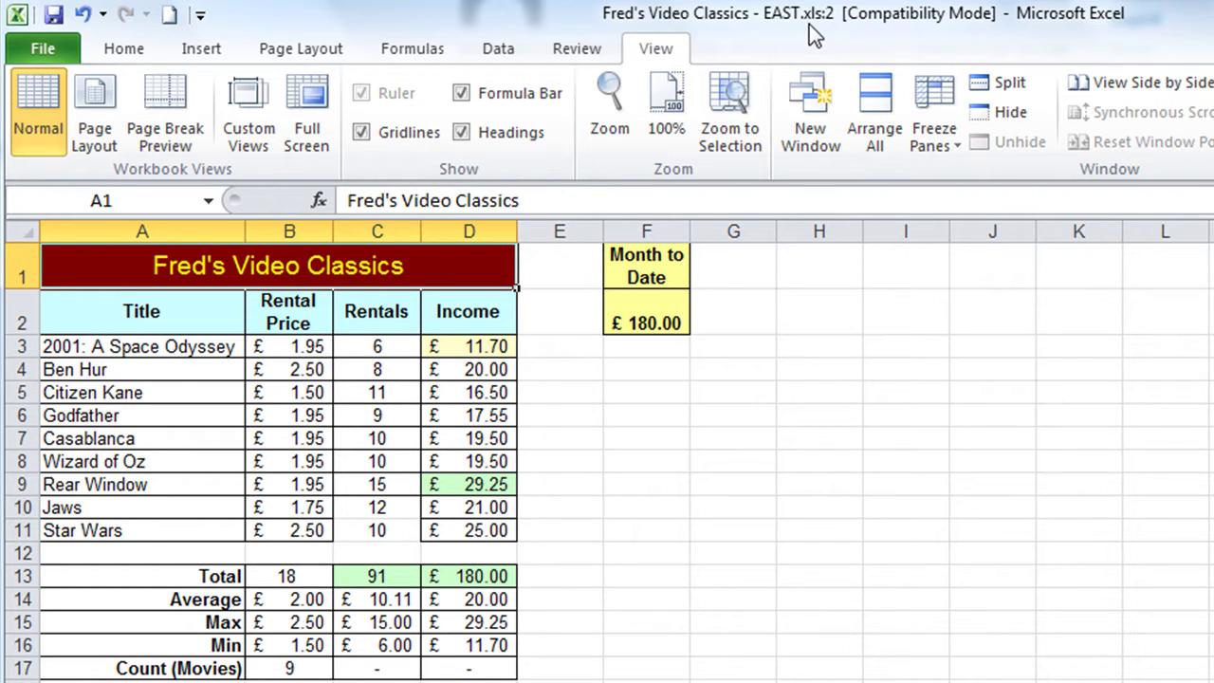
- Arrange EAST.xls:1 and EAST.xls:2 vertically, side by side
{"action": "left_click", "coordinate": [872, 100]}
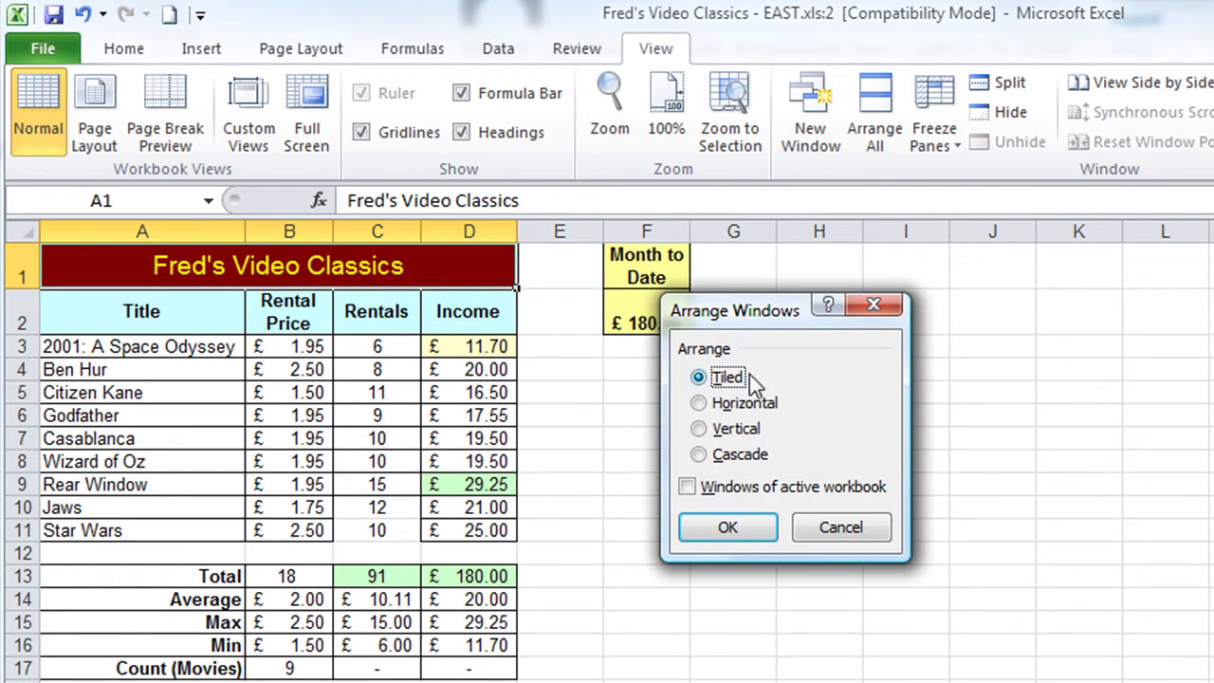
{"action": "left_click", "coordinate": [749, 429]}
{"action": "left_click", "coordinate": [721, 531]}
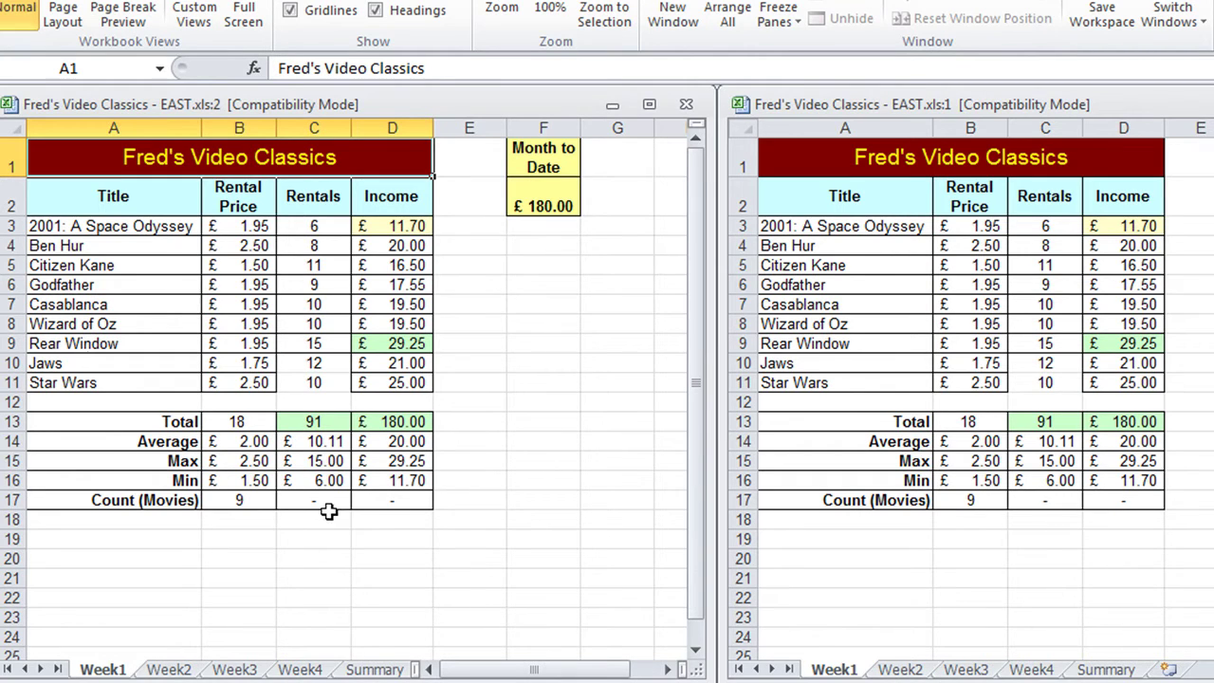
- In the right window enter 12 in Week4 cell C3 for 2001: A Space Odyssey; show Week4 in both windows
{"action": "left_click", "coordinate": [934, 428]}
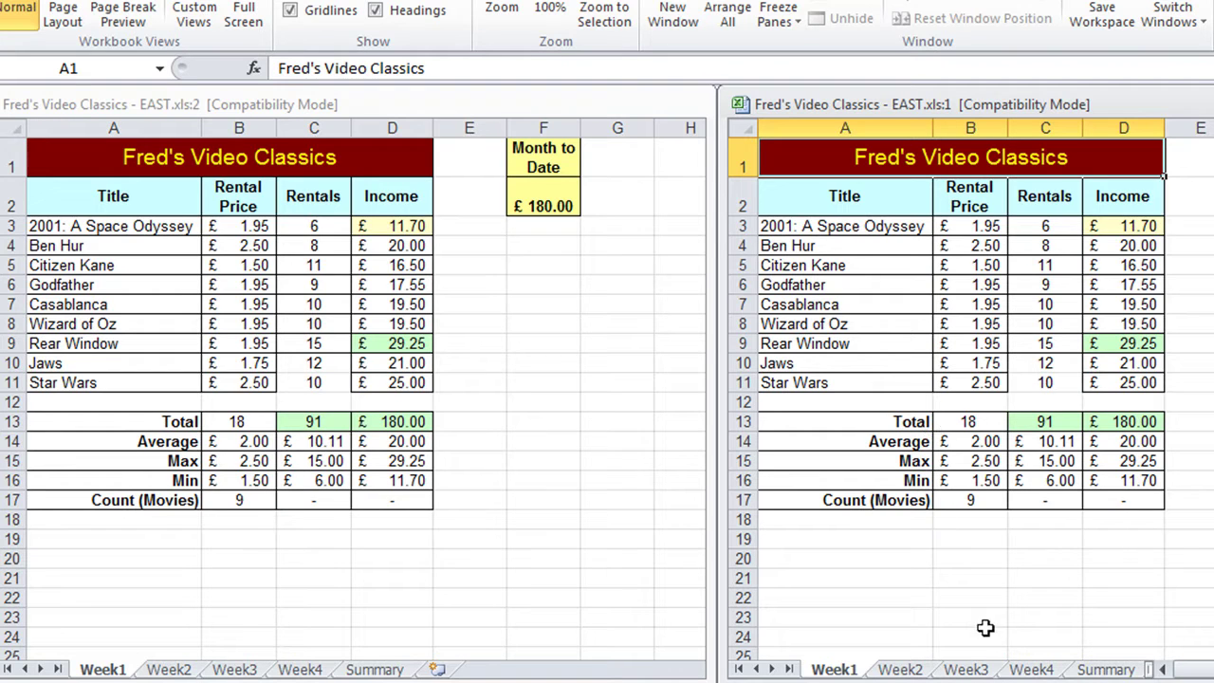
{"action": "left_click", "coordinate": [1026, 668]}
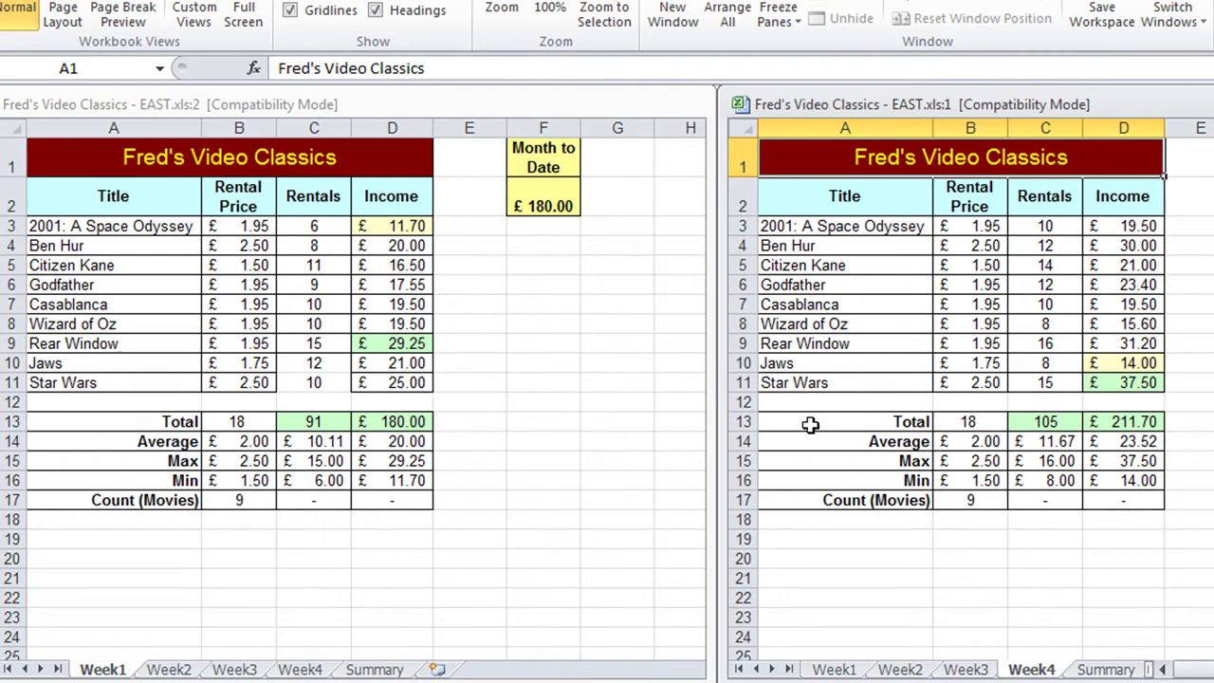
{"action": "left_click", "coordinate": [1038, 226]}
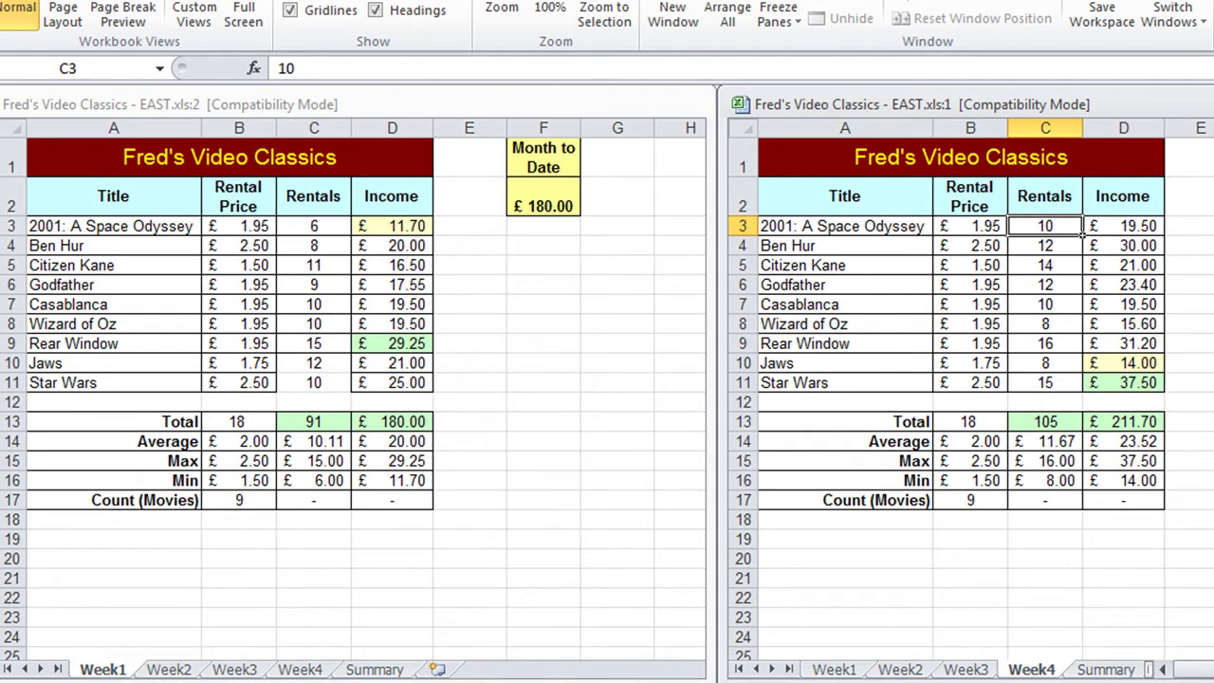
{"action": "type", "text": "1"}
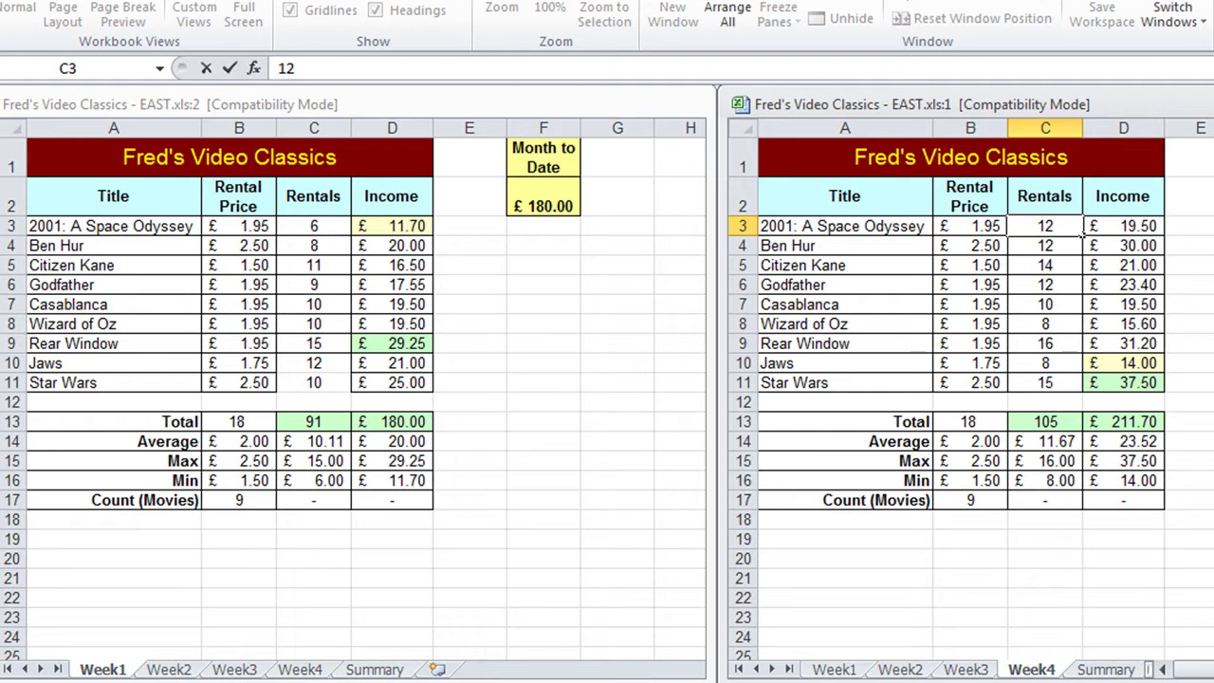
{"action": "type", "text": "2"}
{"action": "key", "text": "Return"}
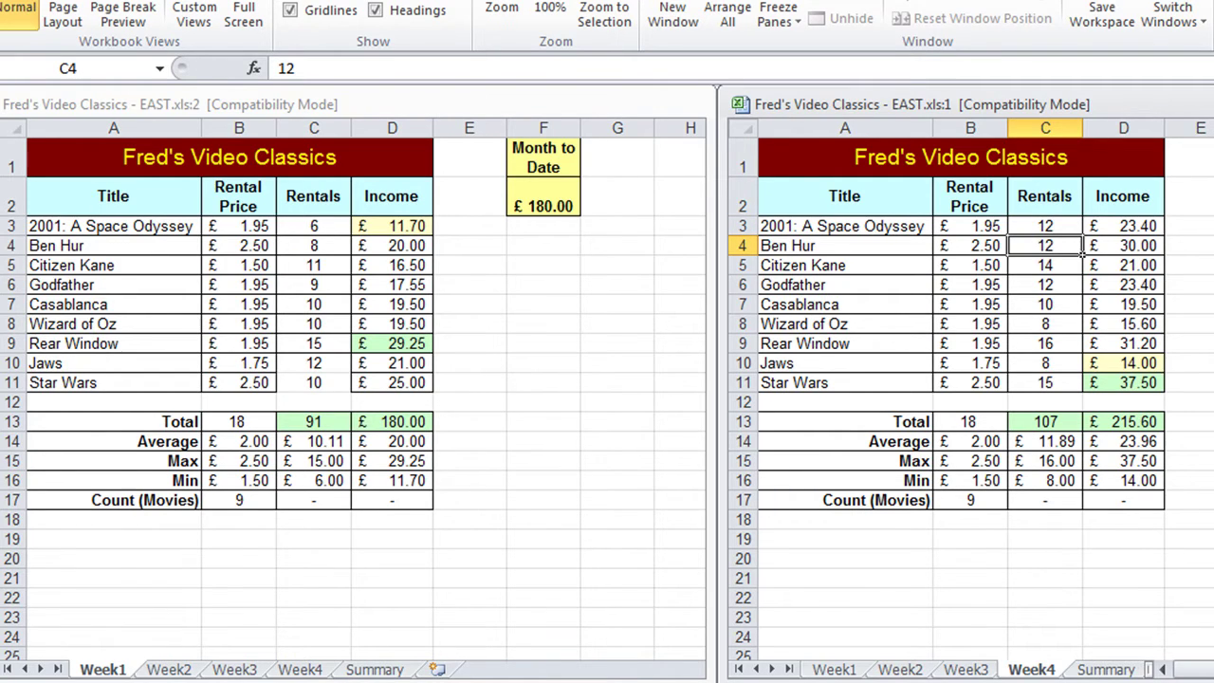
{"action": "left_click", "coordinate": [582, 398]}
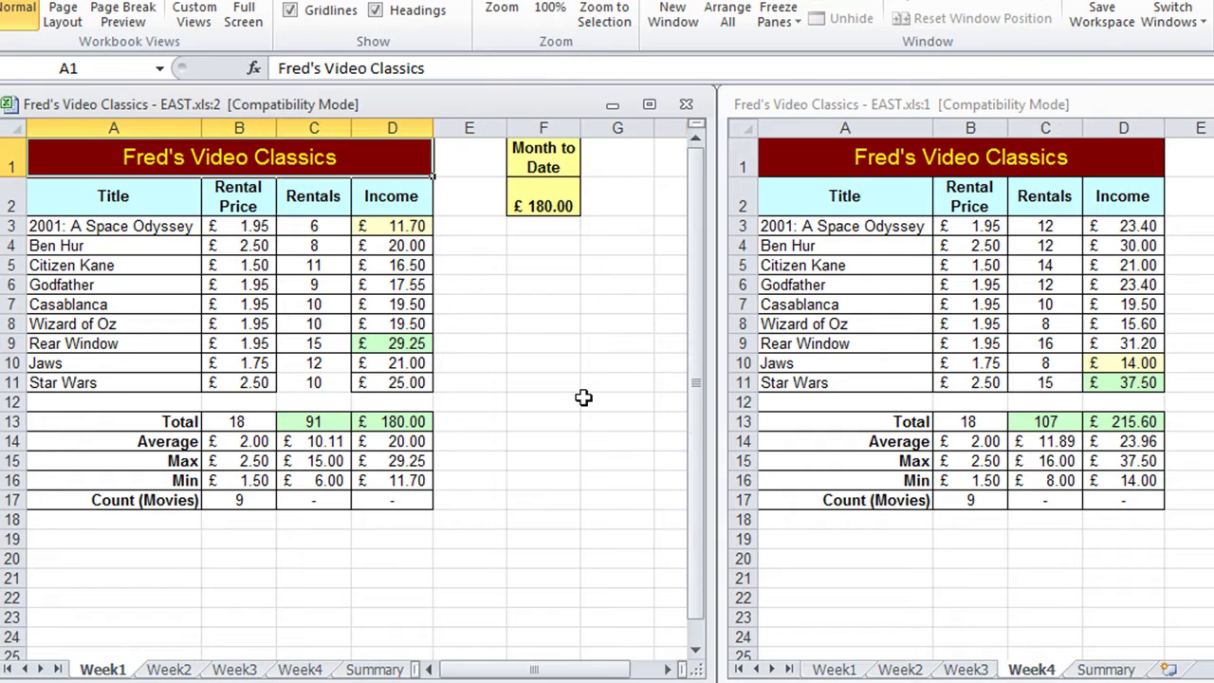
{"action": "left_click", "coordinate": [284, 670]}
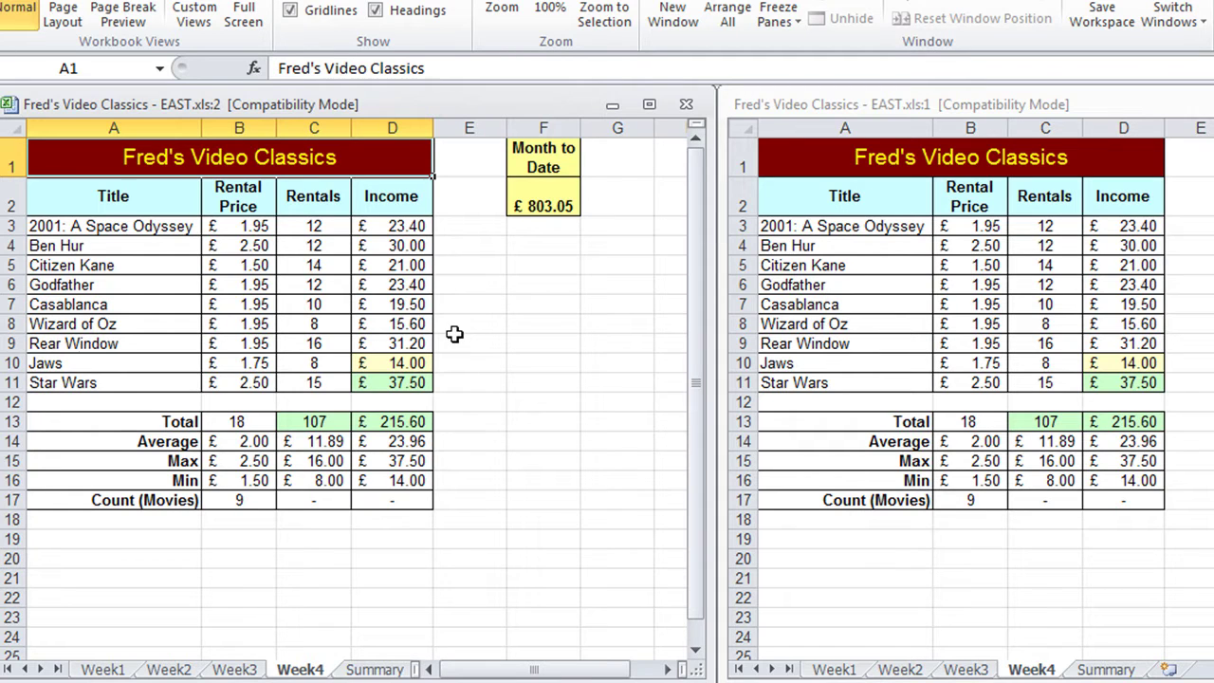
- Switch the left window back to Week1, close the right window, and maximize the remaining one
{"action": "left_click", "coordinate": [101, 669]}
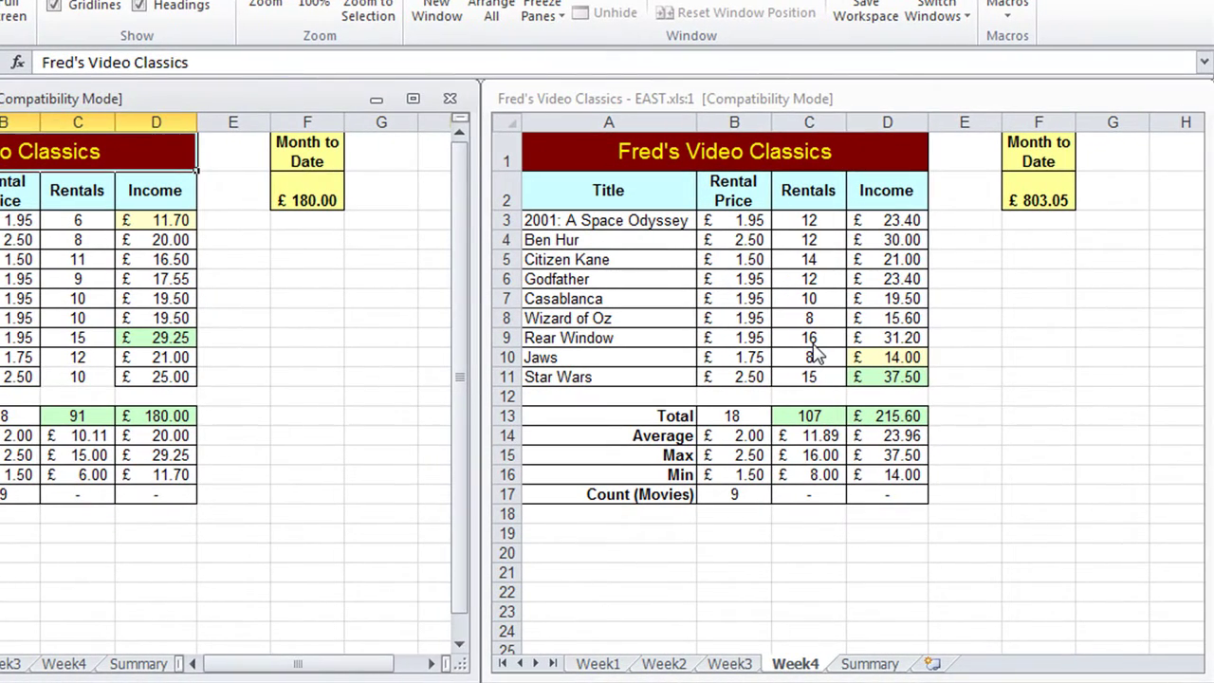
{"action": "left_click", "coordinate": [813, 343]}
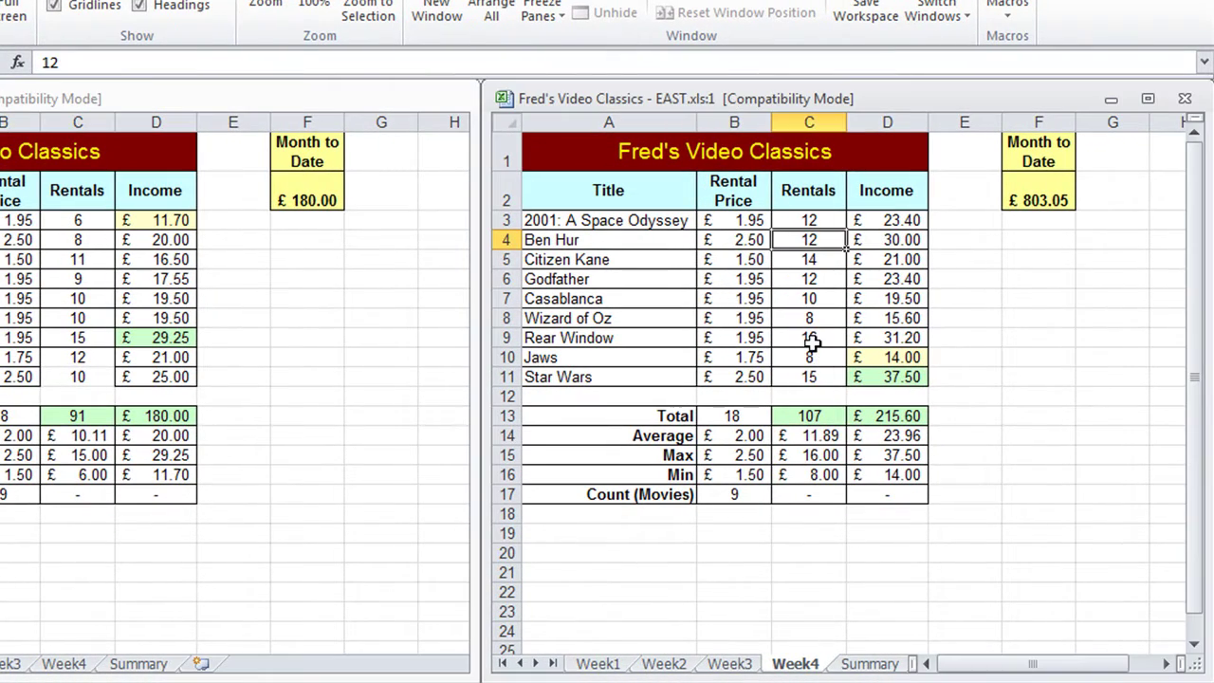
{"action": "left_click", "coordinate": [1184, 100]}
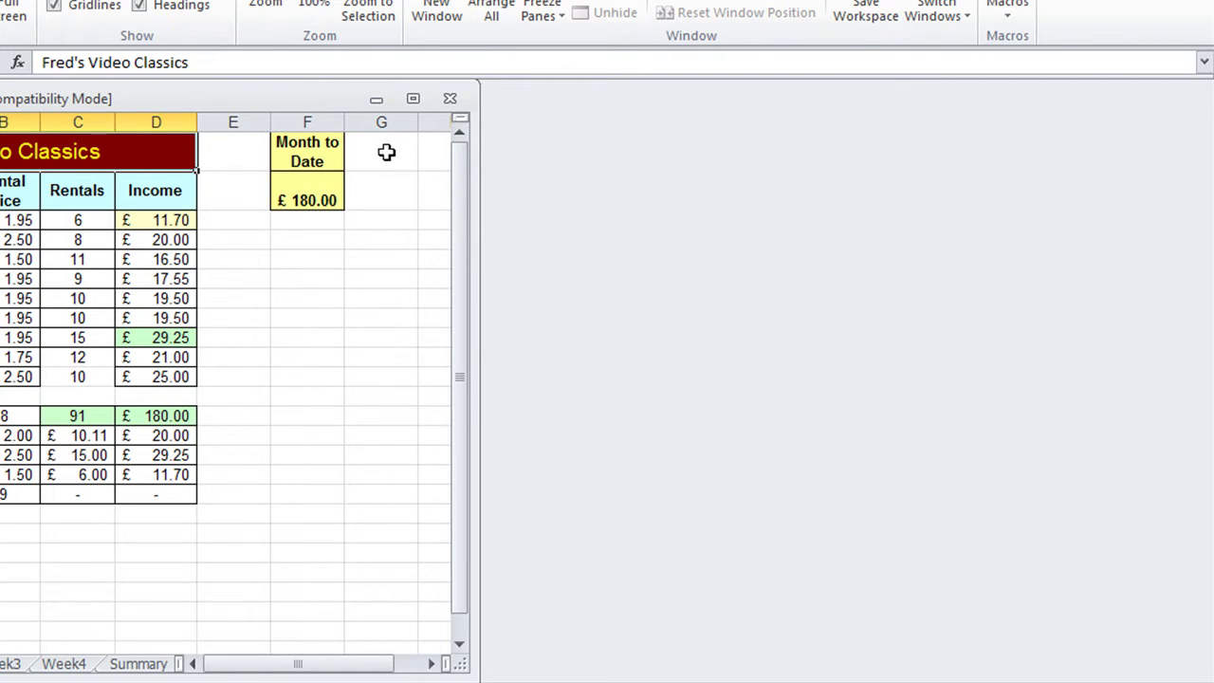
{"action": "left_click", "coordinate": [412, 98]}
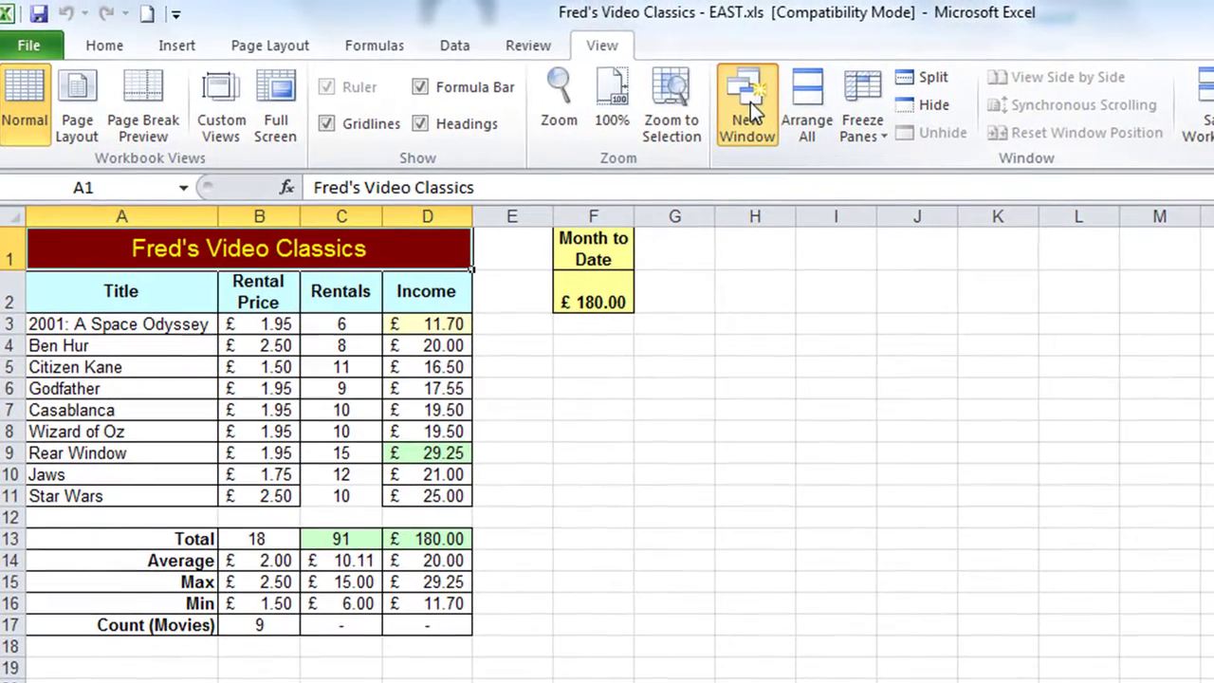
- Open three more windows of EAST.xls (:2 to :4) and tile all four
{"action": "left_click", "coordinate": [750, 101]}
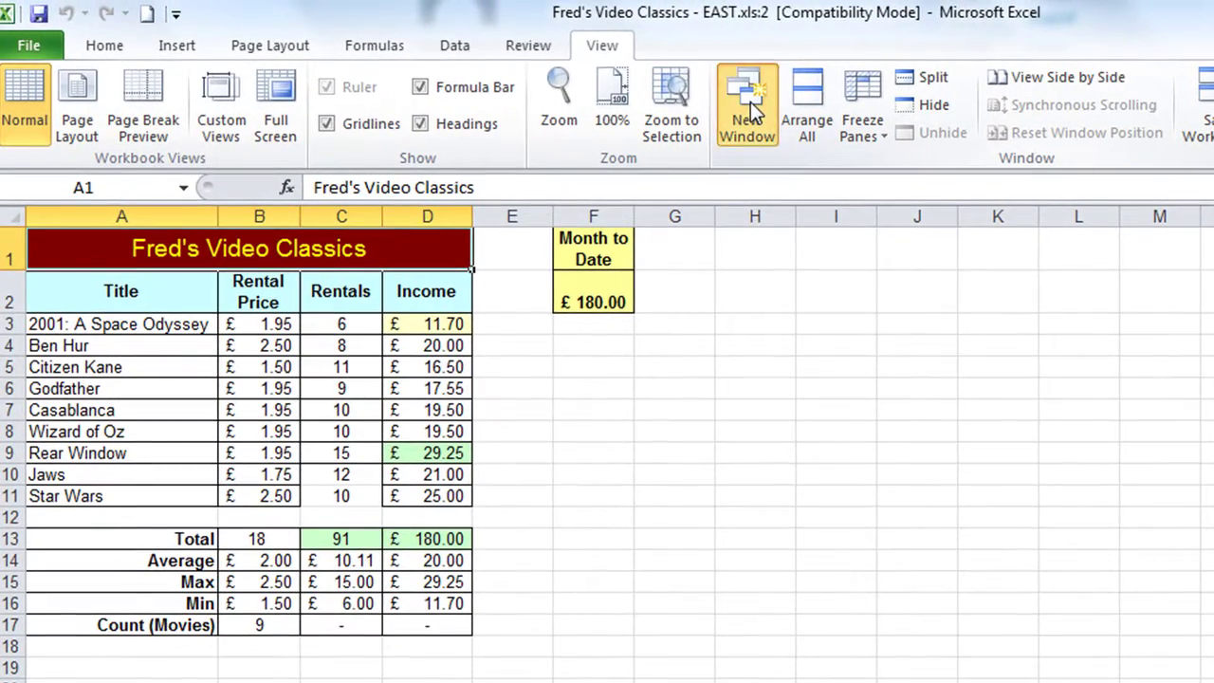
{"action": "left_click", "coordinate": [750, 101]}
{"action": "left_click", "coordinate": [750, 101]}
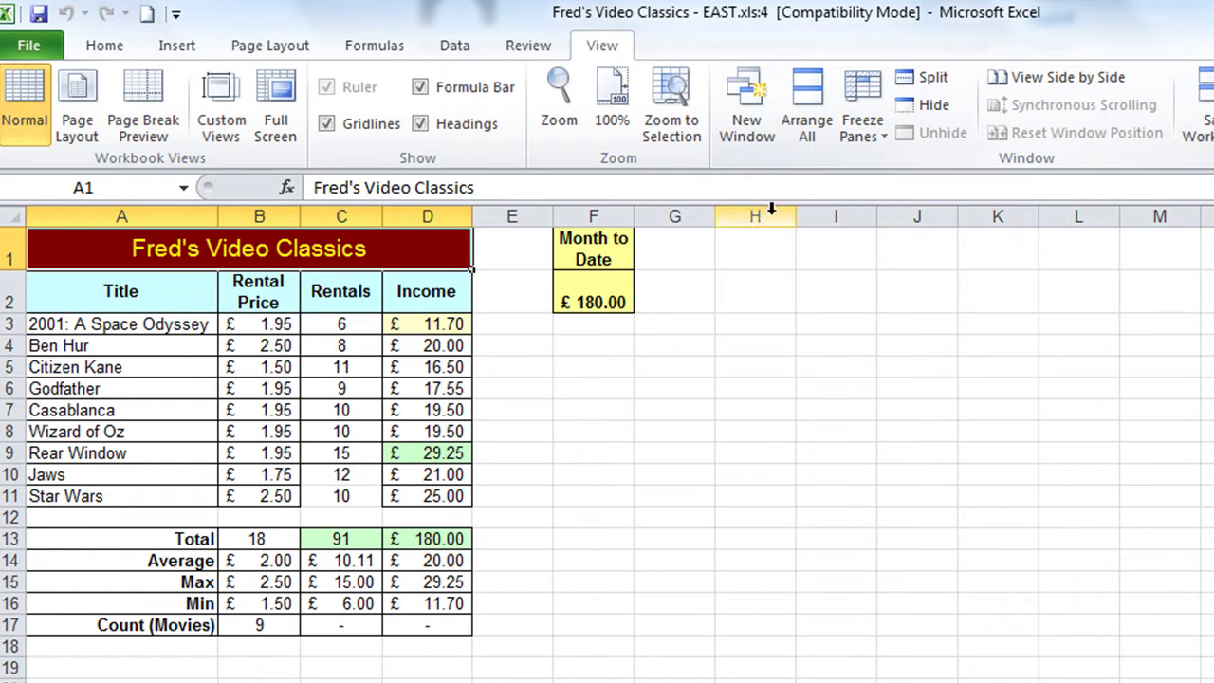
{"action": "left_click", "coordinate": [823, 124]}
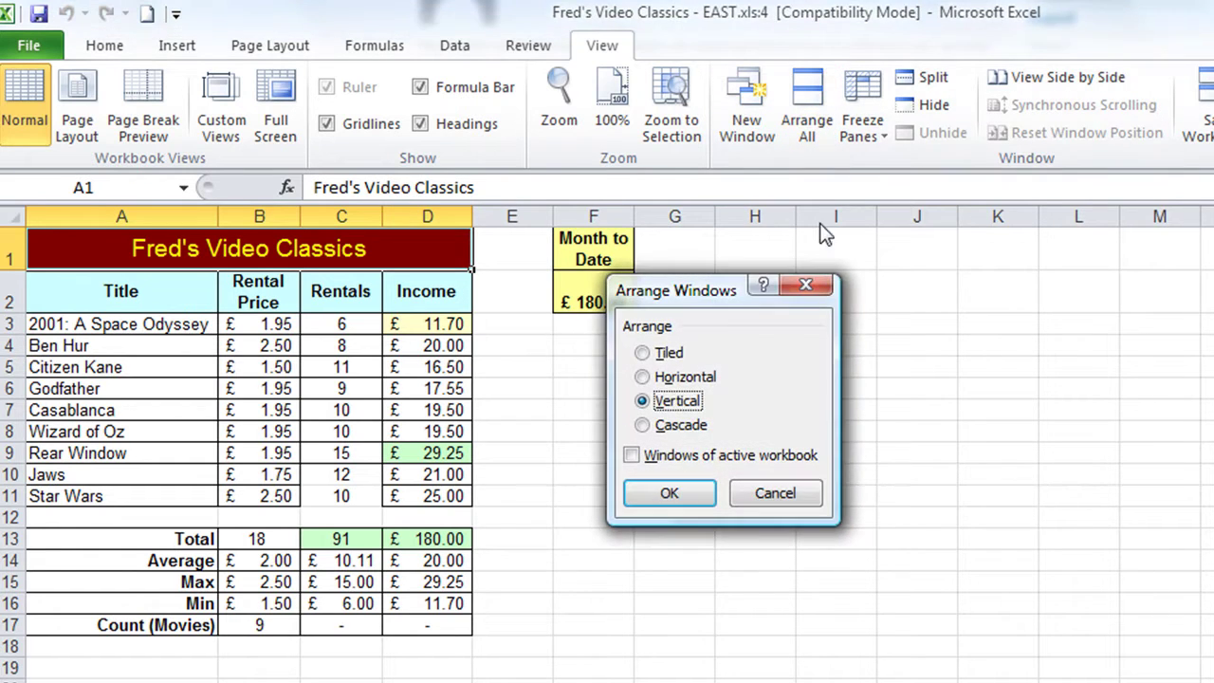
{"action": "left_click", "coordinate": [662, 351]}
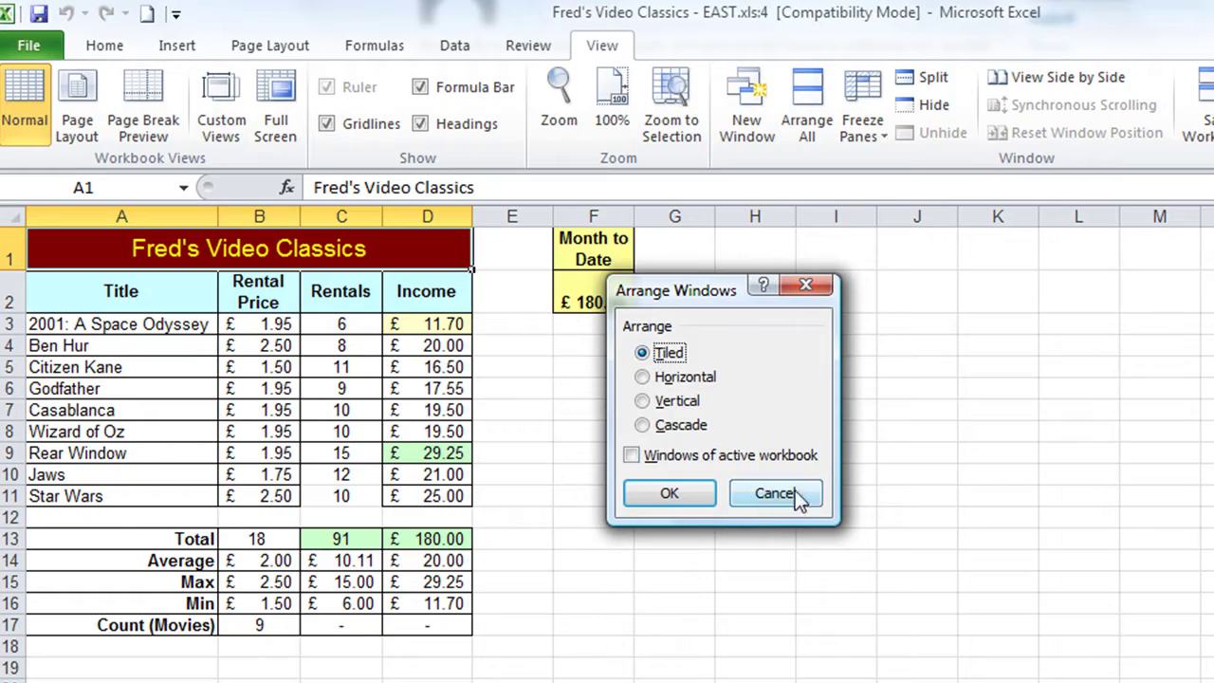
{"action": "left_click", "coordinate": [699, 494]}
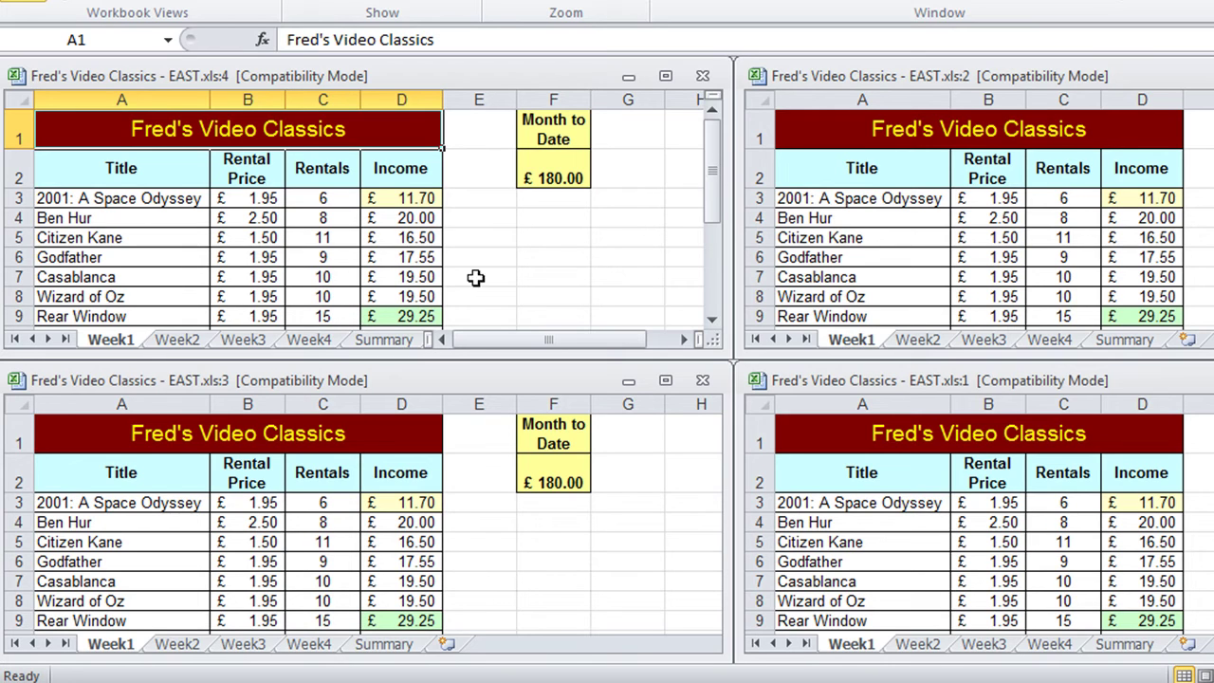
- Show Week2 top-right, Week3 bottom-left and Week4 bottom-right, keeping Week1 in the remaining window
{"action": "left_click", "coordinate": [923, 277]}
{"action": "left_click", "coordinate": [918, 339]}
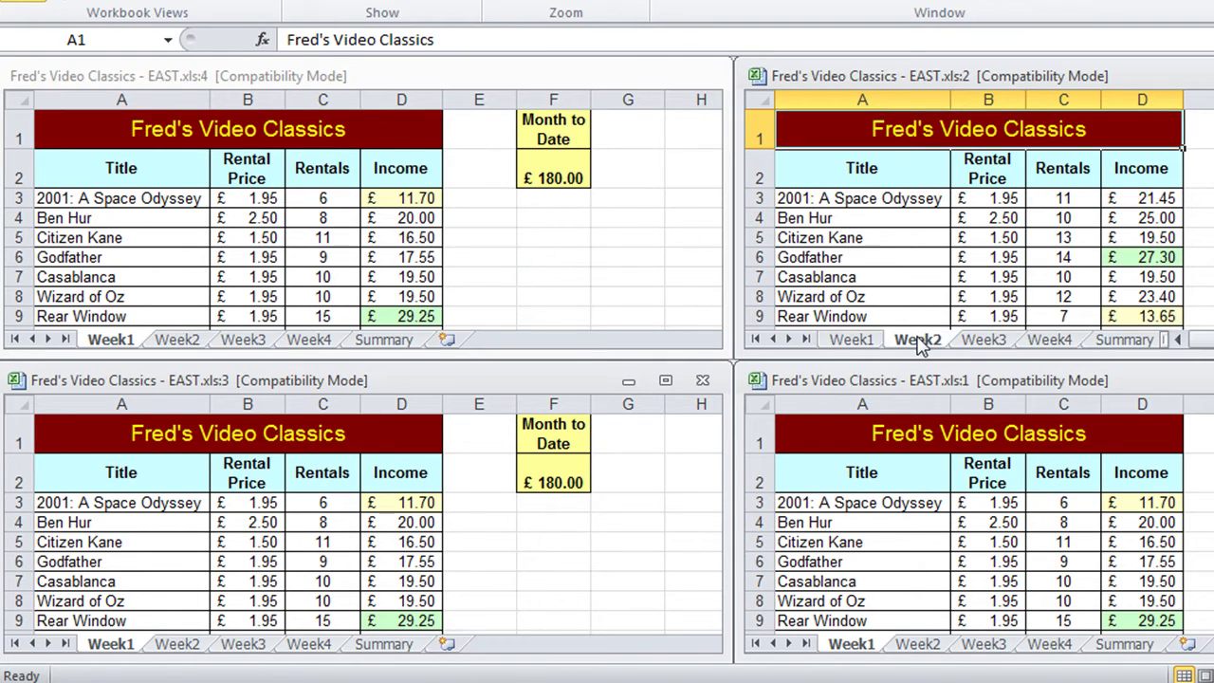
{"action": "left_click", "coordinate": [434, 497]}
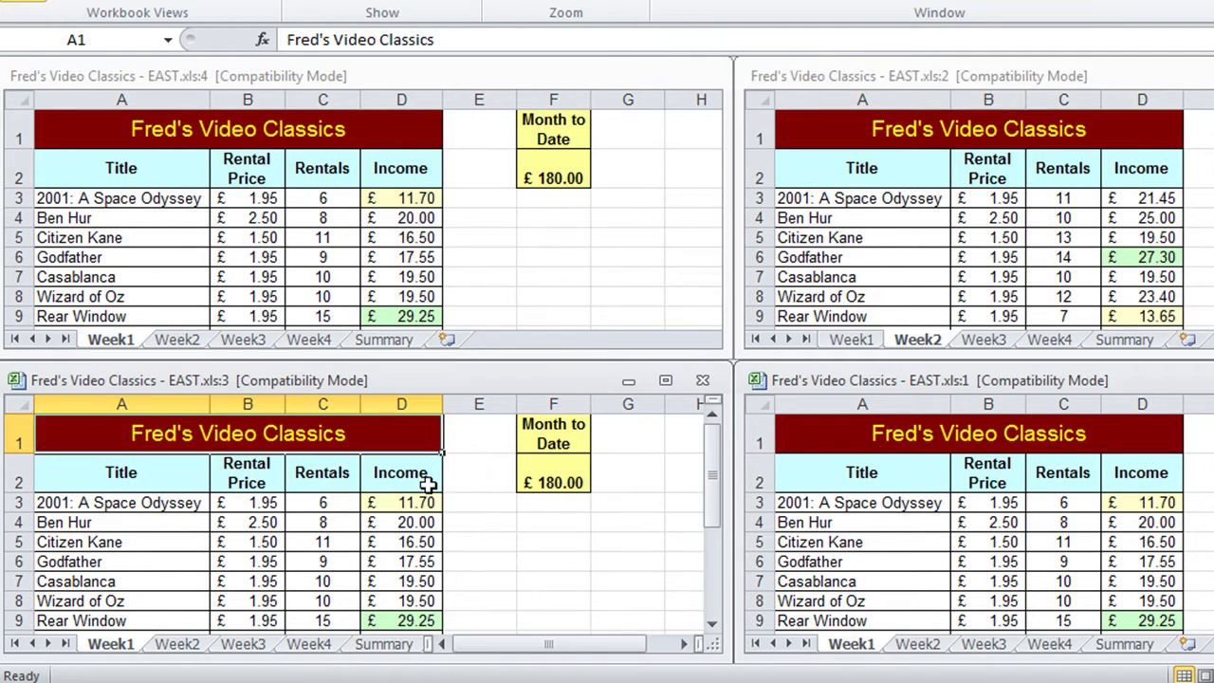
{"action": "left_click", "coordinate": [245, 644]}
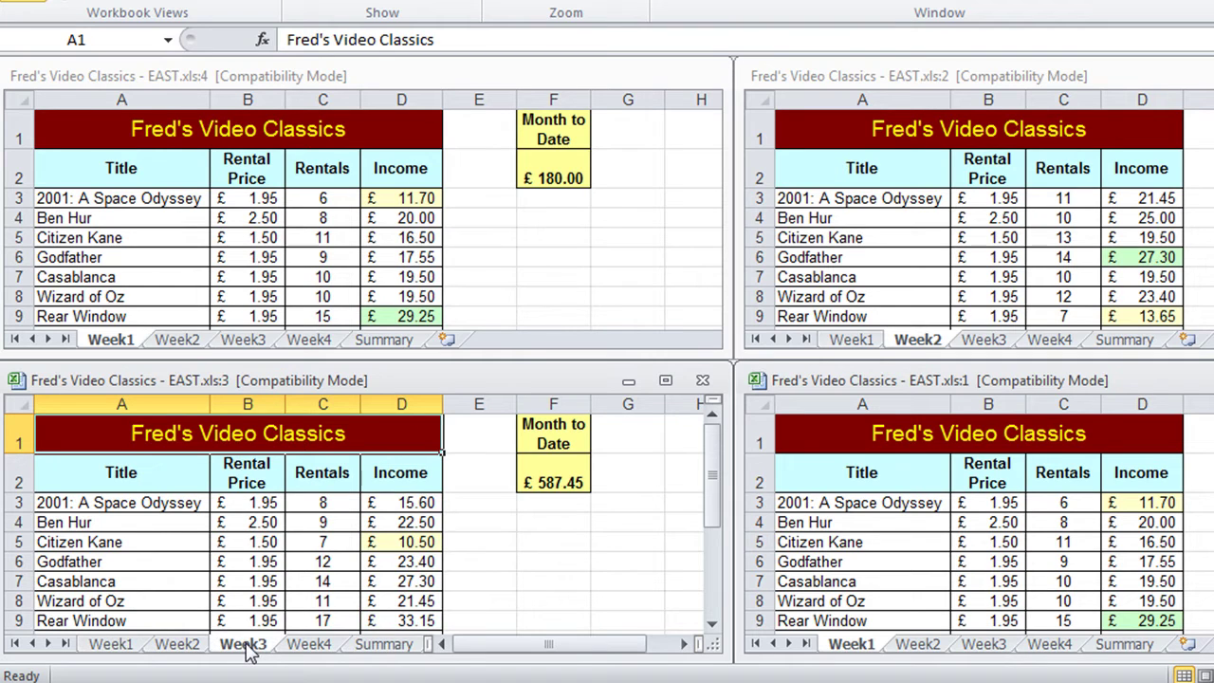
{"action": "left_click", "coordinate": [849, 646]}
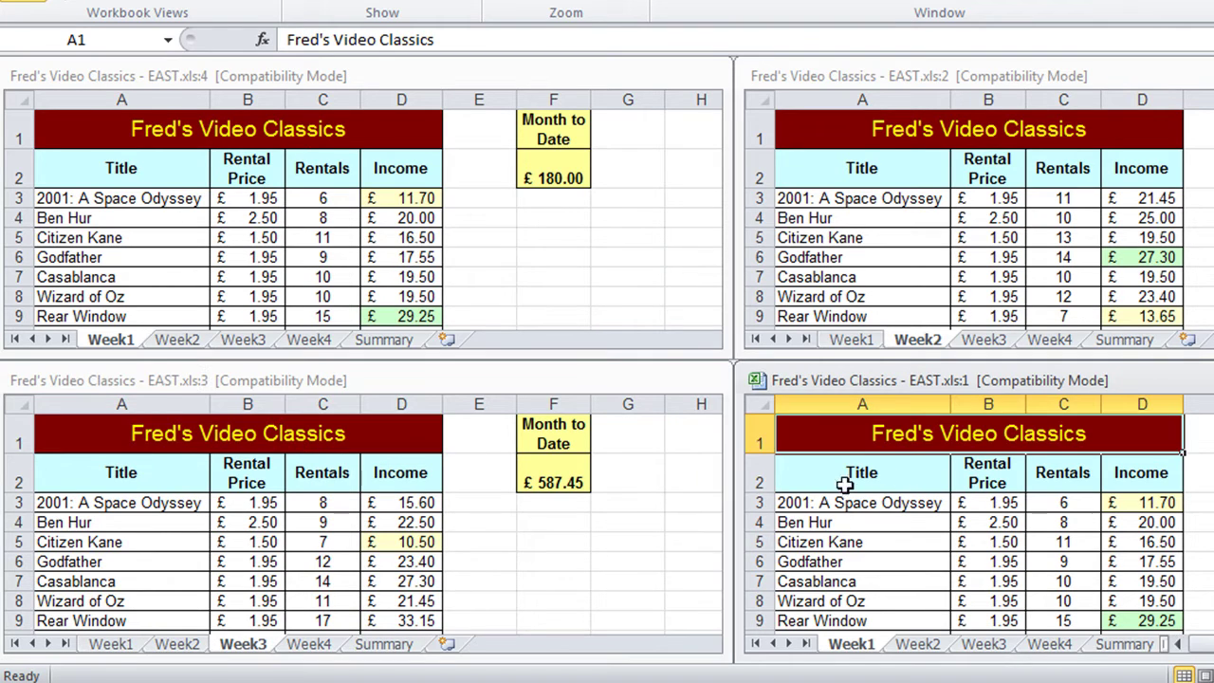
{"action": "left_click", "coordinate": [1068, 647]}
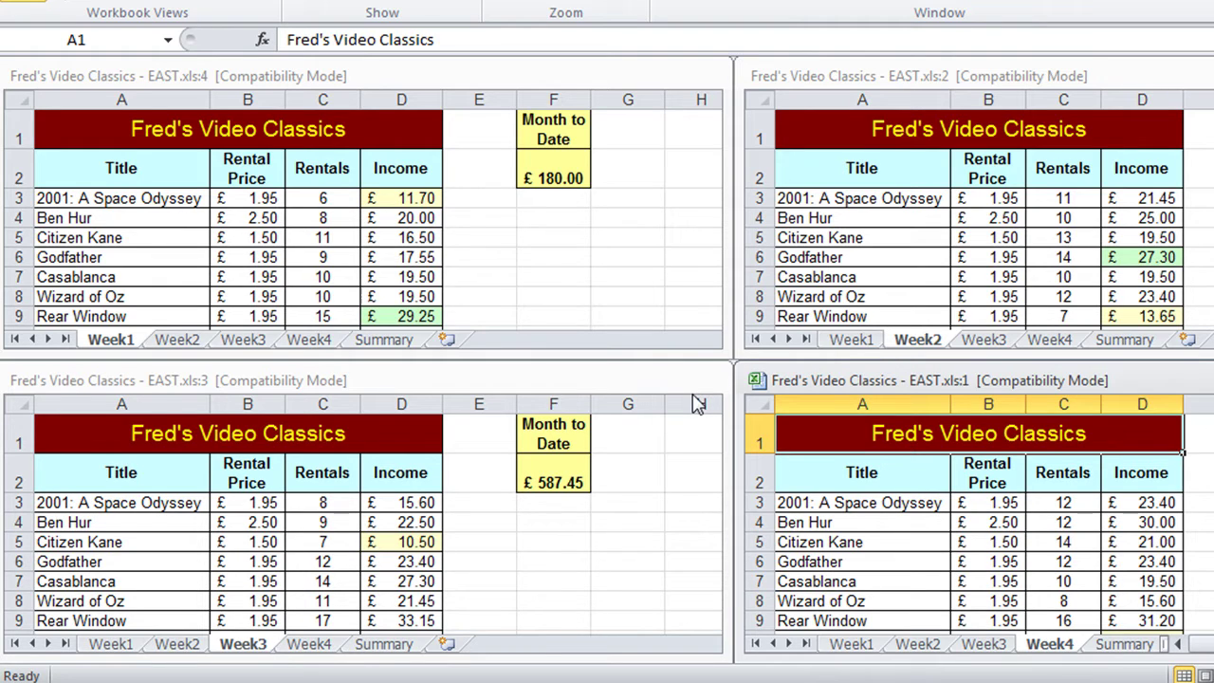
- Close two extra windows with Ctrl+W and maximize the remaining EAST.xls window
{"action": "key", "text": "ctrl+w"}
{"action": "key", "text": "ctrl+w"}
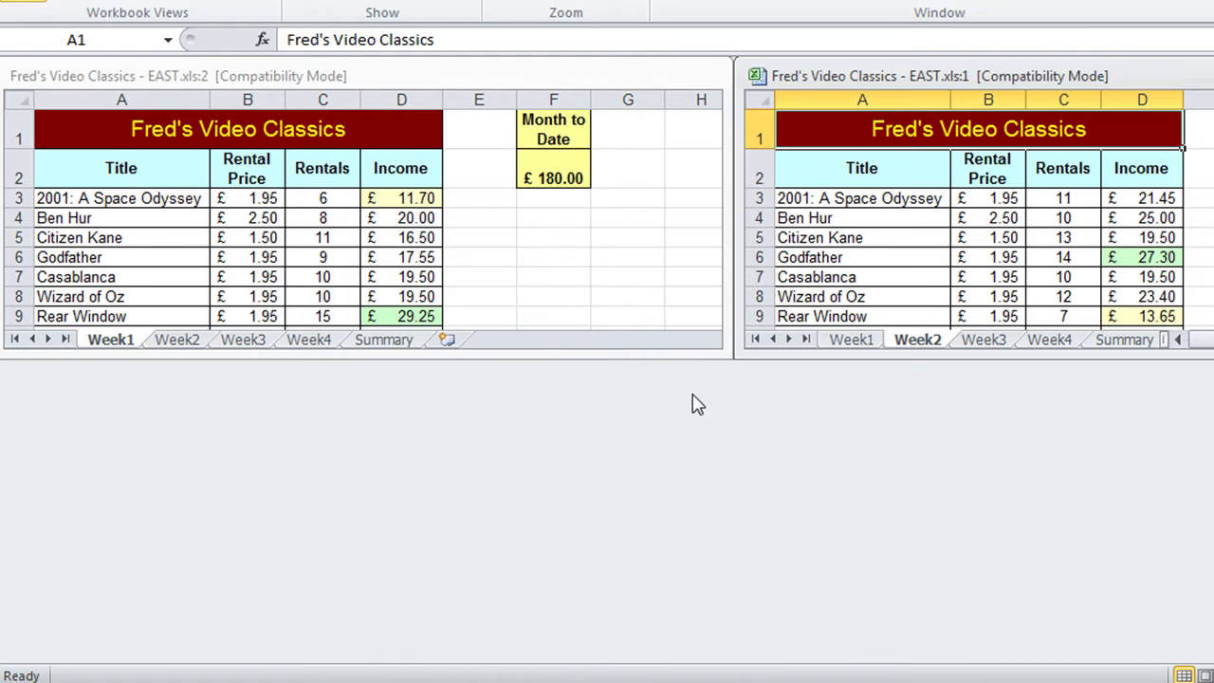
{"action": "key", "text": "ctrl+w"}
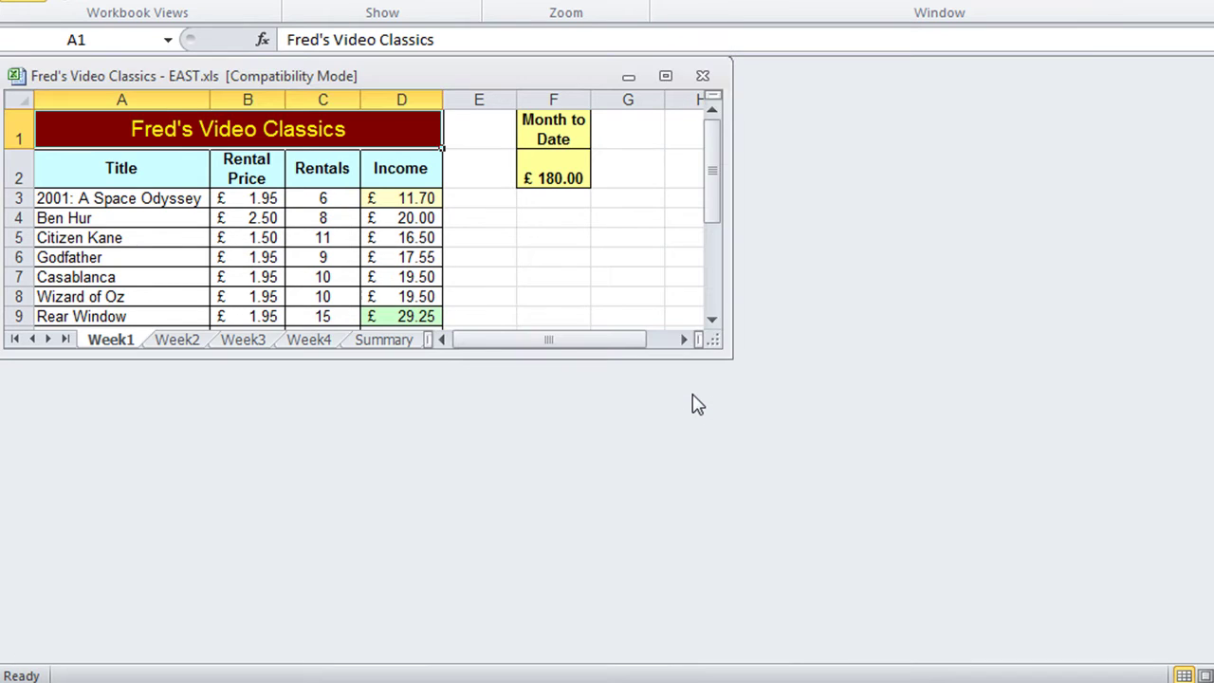
{"action": "left_click", "coordinate": [665, 75]}
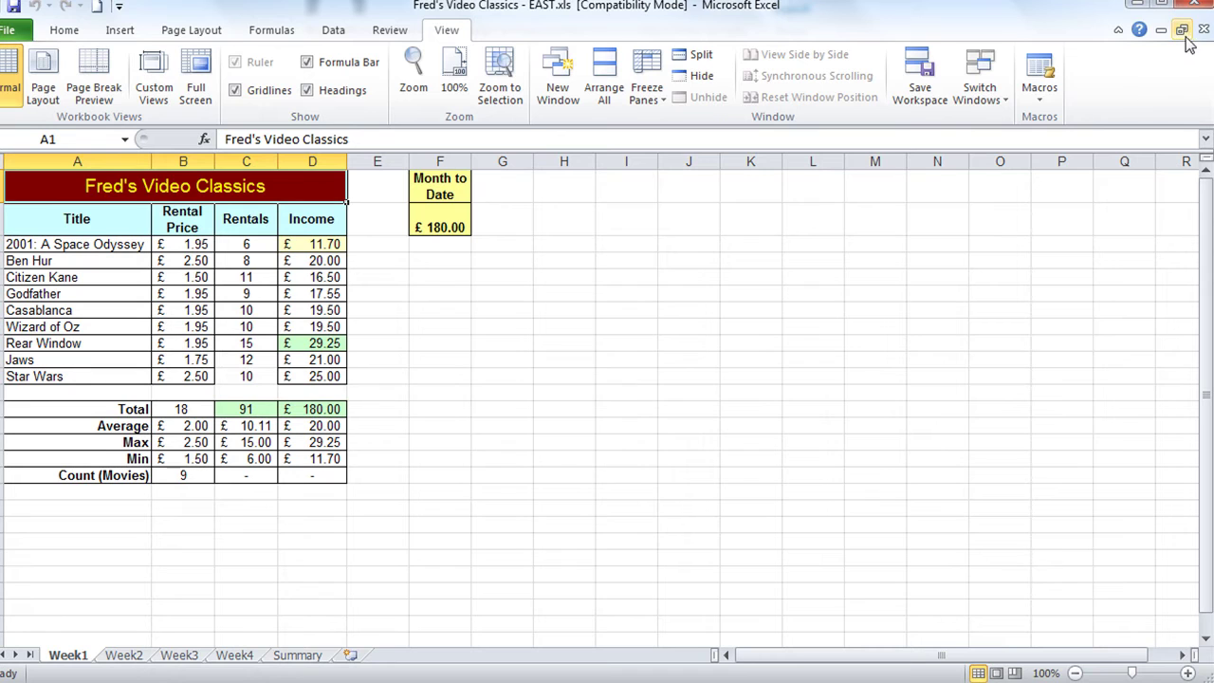
- Start closing the workbook, then cancel at the save-changes prompt so it stays open
{"action": "left_click", "coordinate": [1200, 31]}
{"action": "left_click_drag", "start_coordinate": [555, 325], "coordinate": [557, 239]}
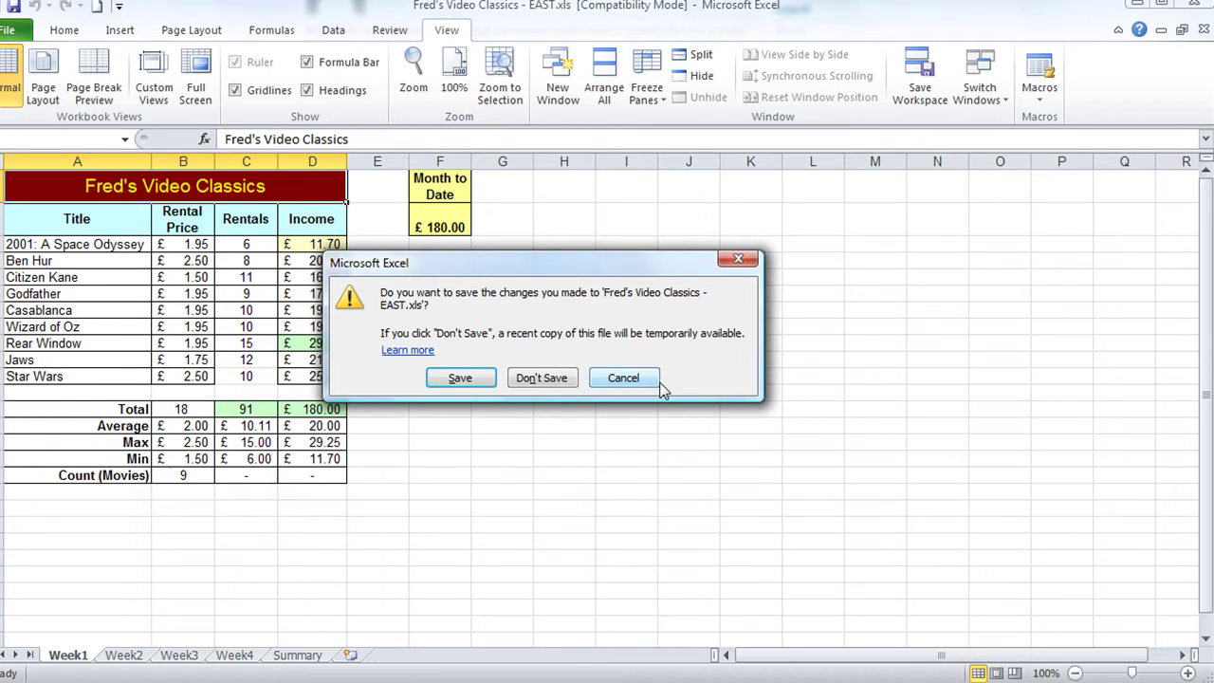
{"action": "left_click", "coordinate": [623, 379]}
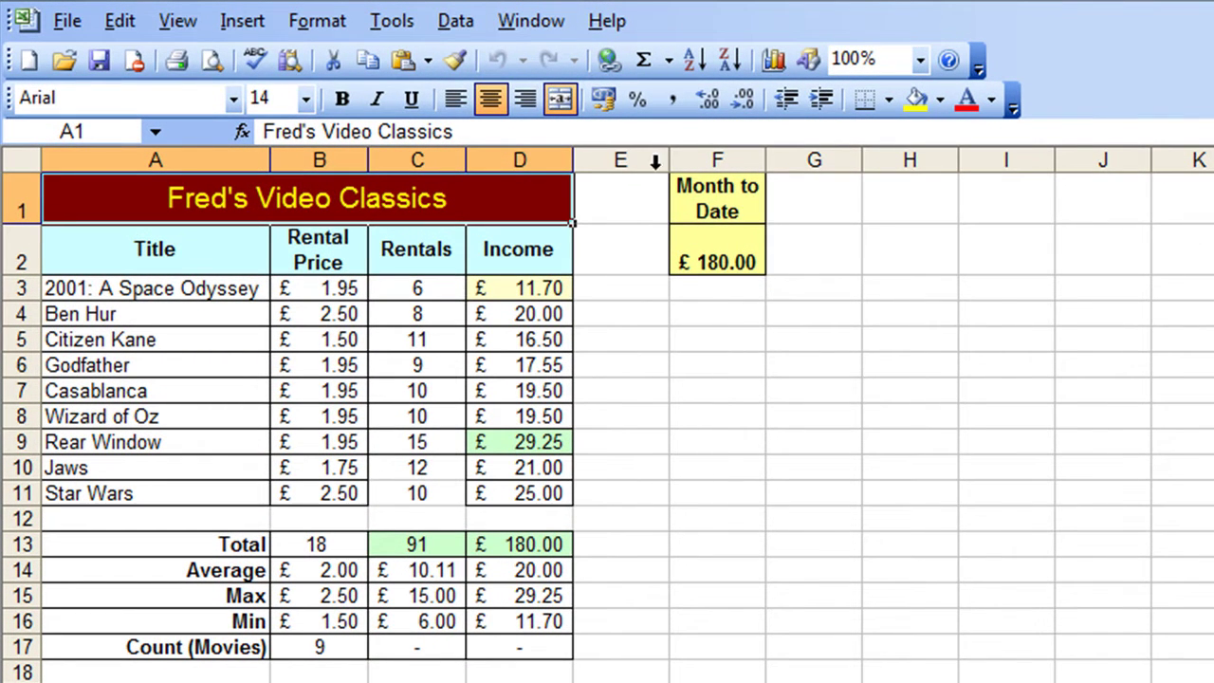
- In Excel 2003, open window EAST.xls:2 and arrange both windows vertically side by side
{"action": "left_click", "coordinate": [552, 27]}
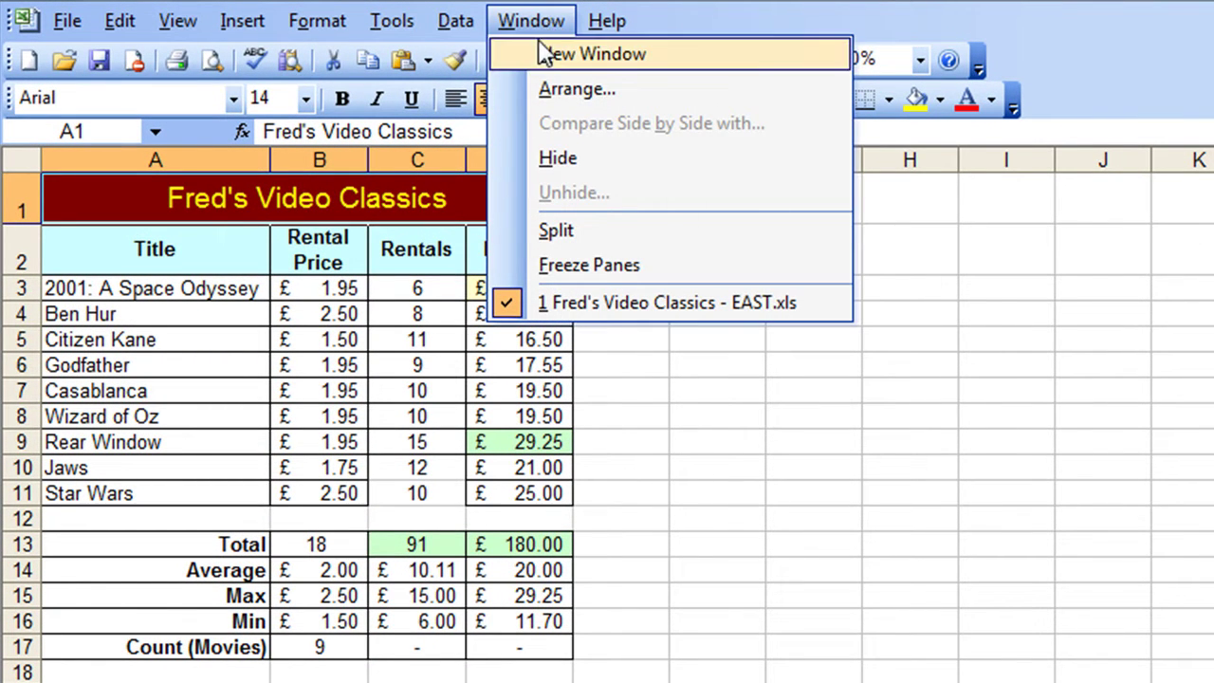
{"action": "left_click", "coordinate": [545, 54]}
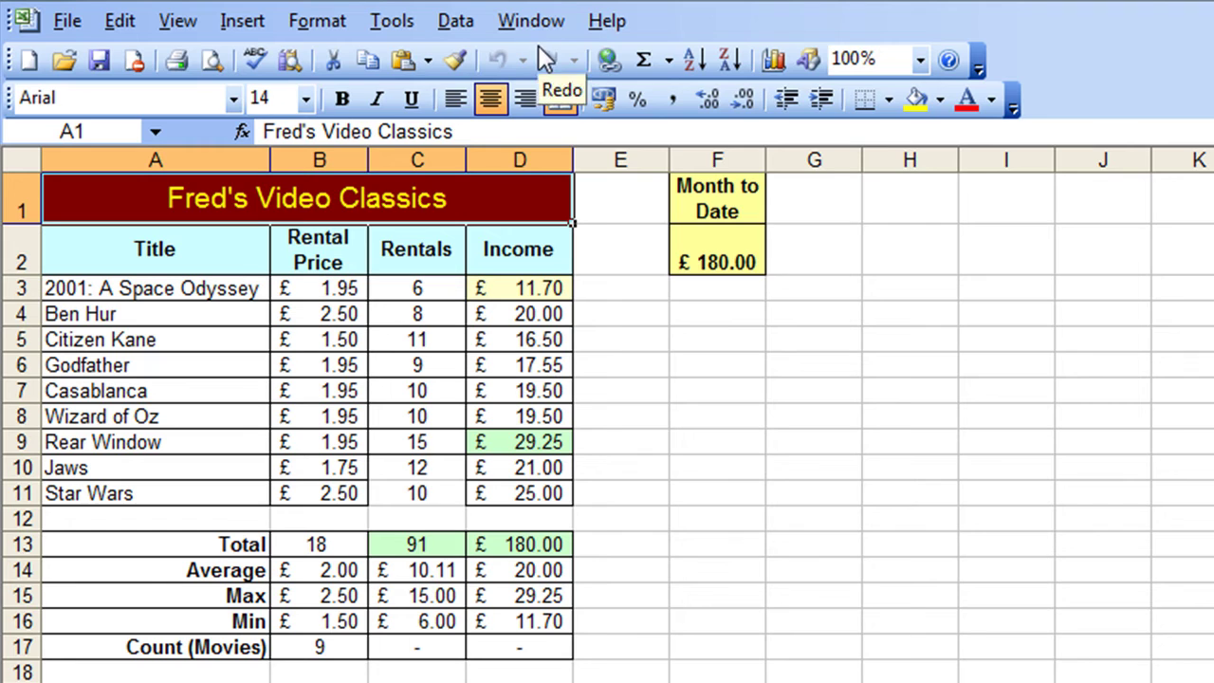
{"action": "left_click", "coordinate": [528, 24]}
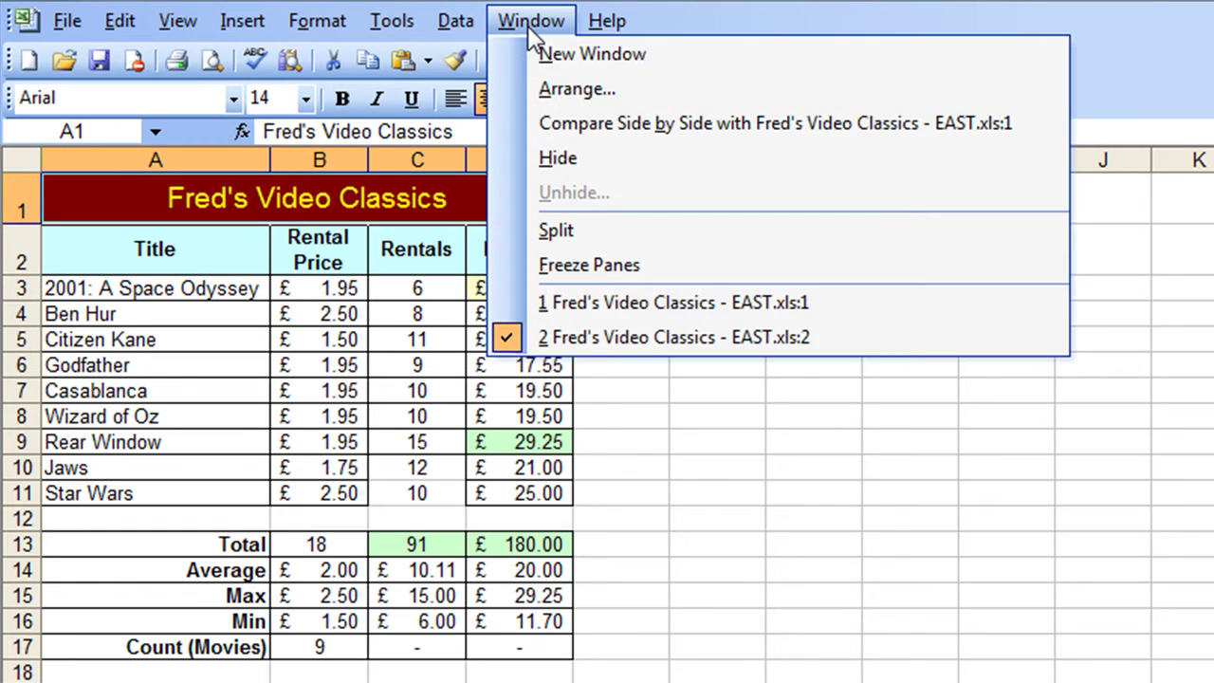
{"action": "left_click", "coordinate": [550, 88]}
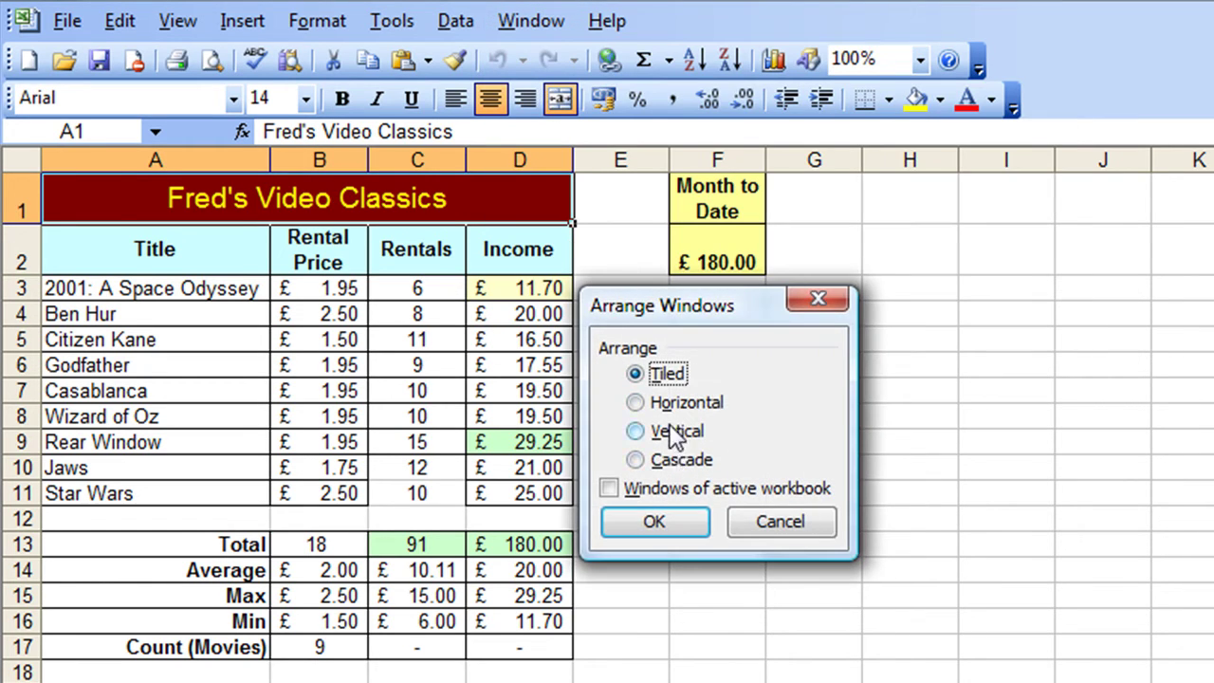
{"action": "left_click", "coordinate": [672, 438]}
{"action": "left_click", "coordinate": [666, 520]}
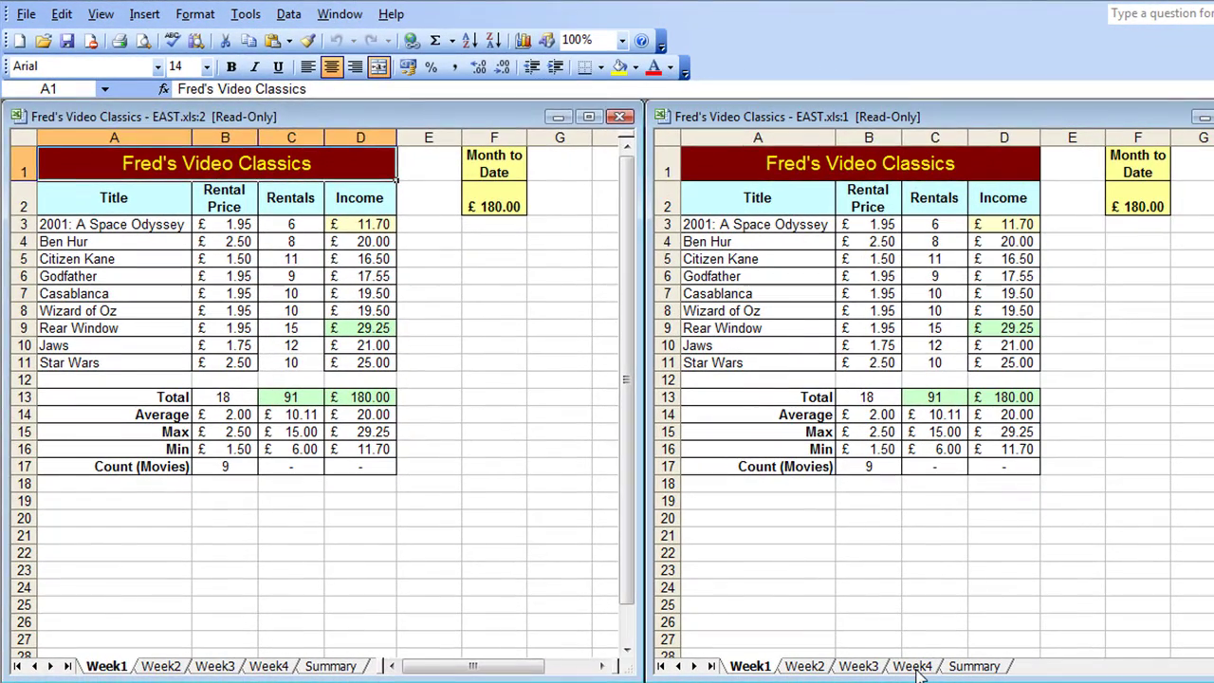
- Show Week4 in the right window, close it, and maximize the remaining EAST.xls window on Week1
{"action": "left_click", "coordinate": [918, 667]}
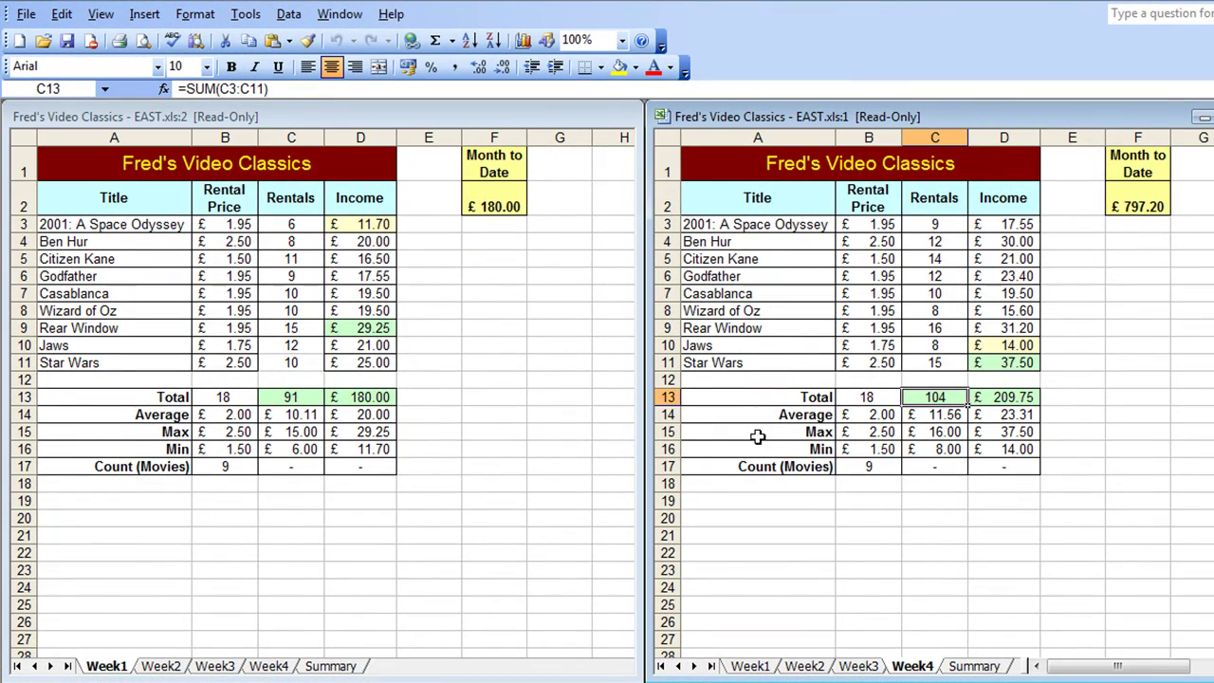
{"action": "key", "text": "ctrl+w"}
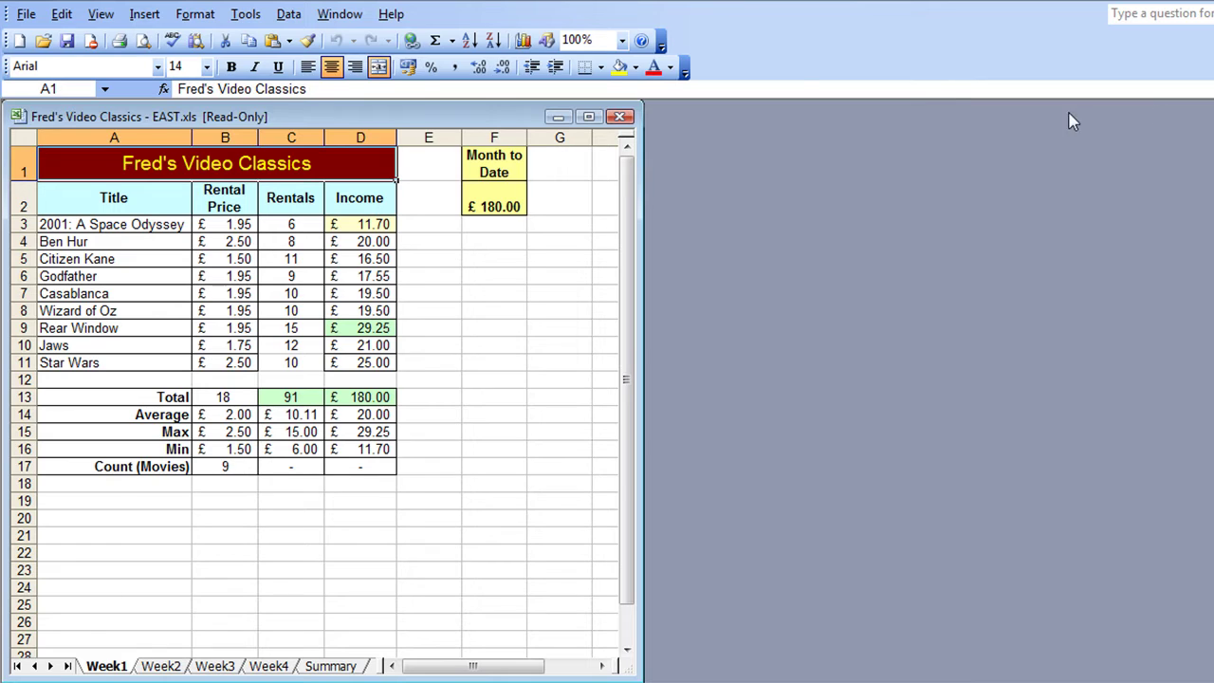
{"action": "left_click", "coordinate": [588, 117]}
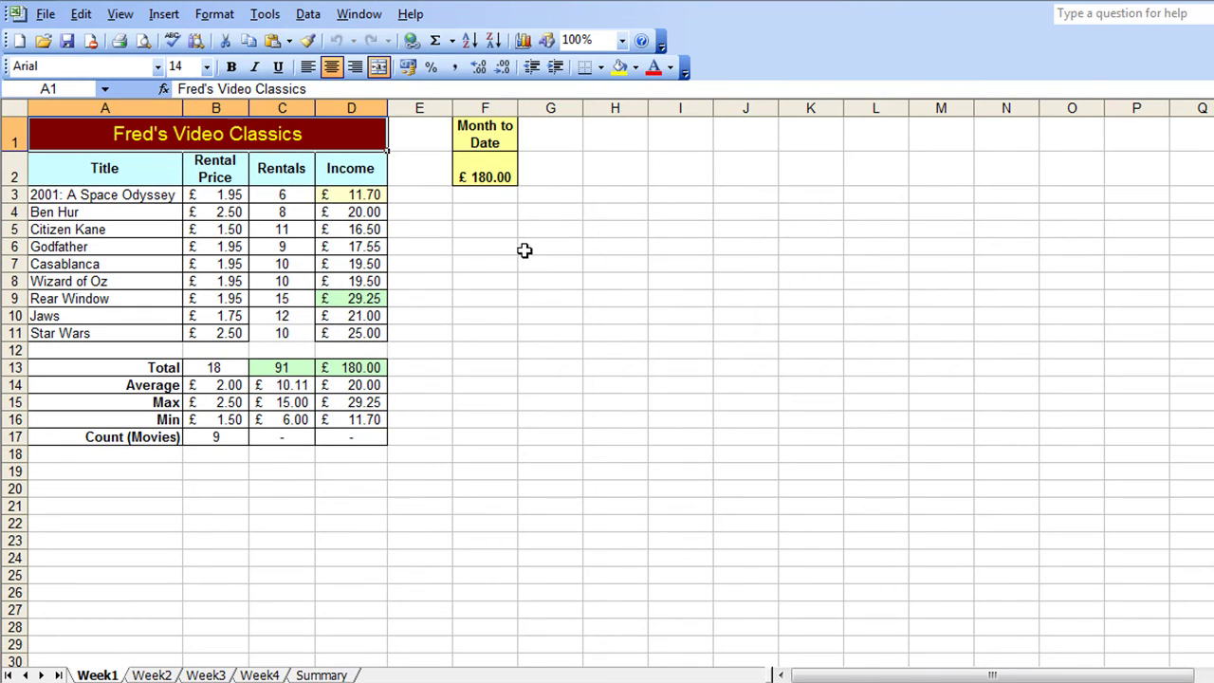